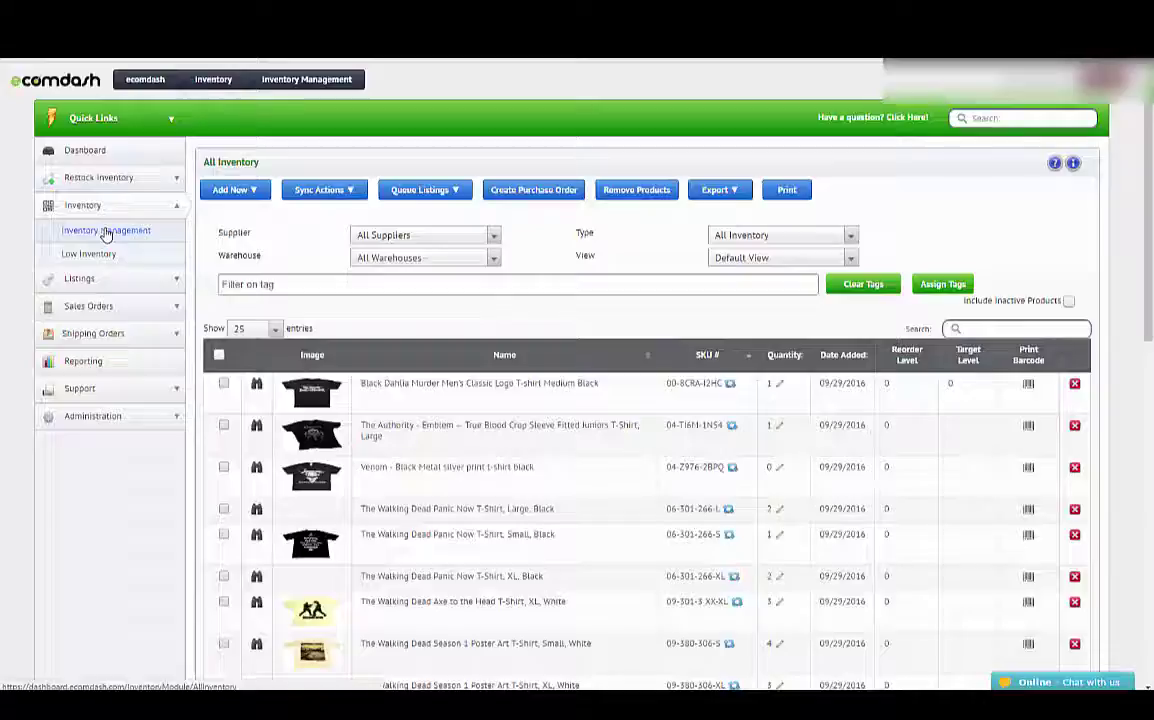
# - Expand Listings in the sidebar and go to the Listing Management overview of marketplace listings
pyautogui.click(95, 279)
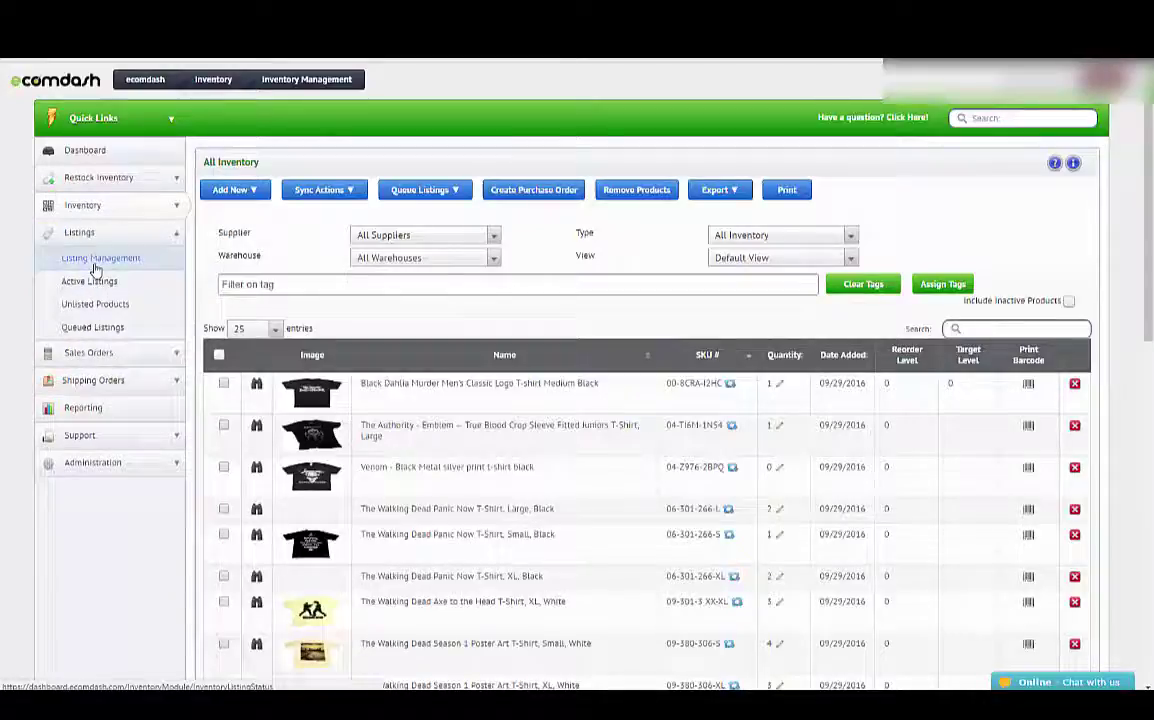
pyautogui.click(95, 262)
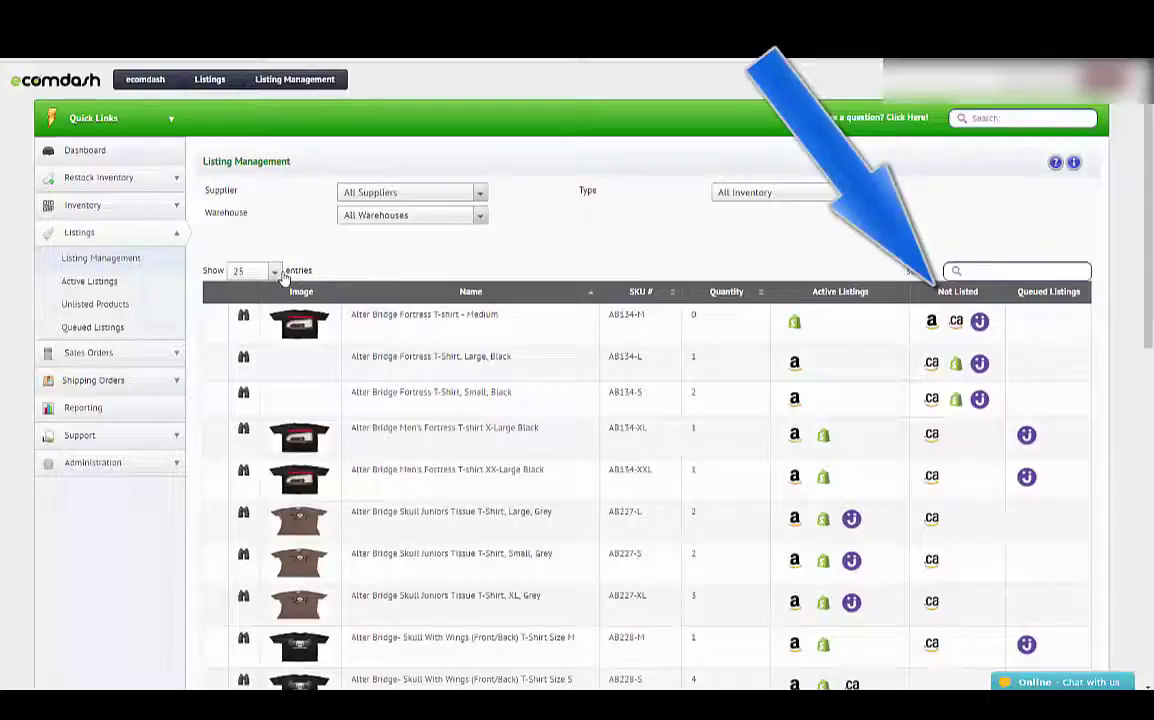
# - Show 250 entries per page and browse the listings table down to the Avenged Sevenfold shirts
pyautogui.click(255, 271)
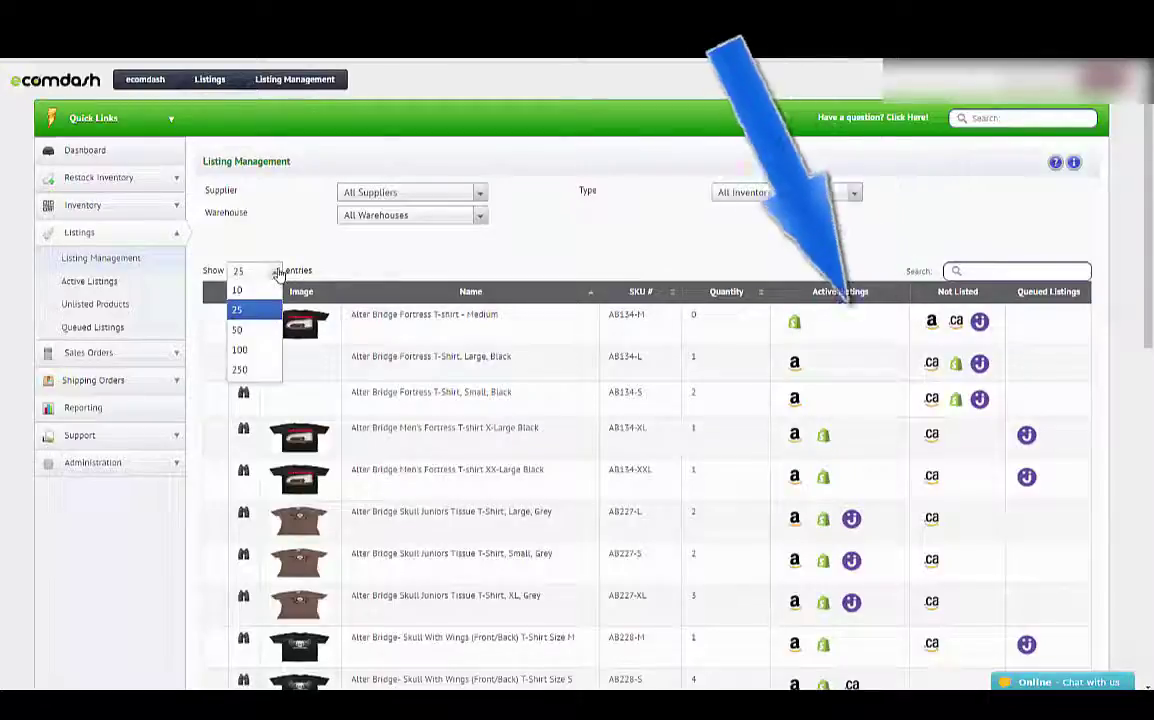
pyautogui.click(254, 370)
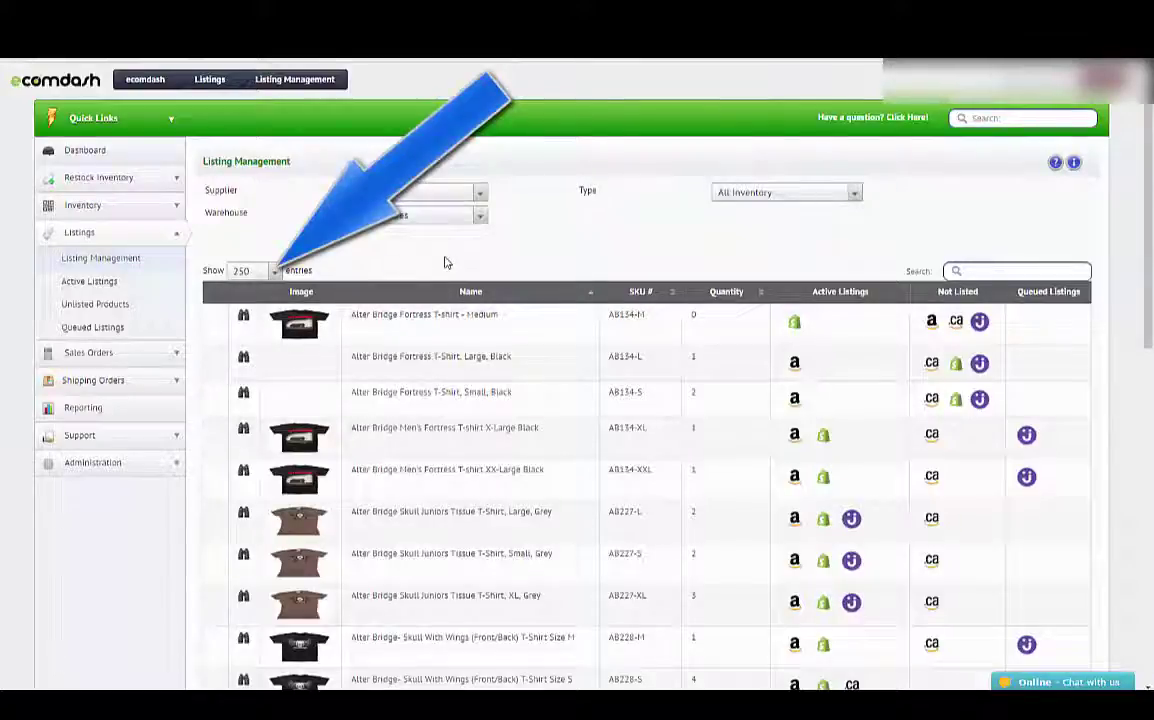
pyautogui.scroll(-10, 446, 262)
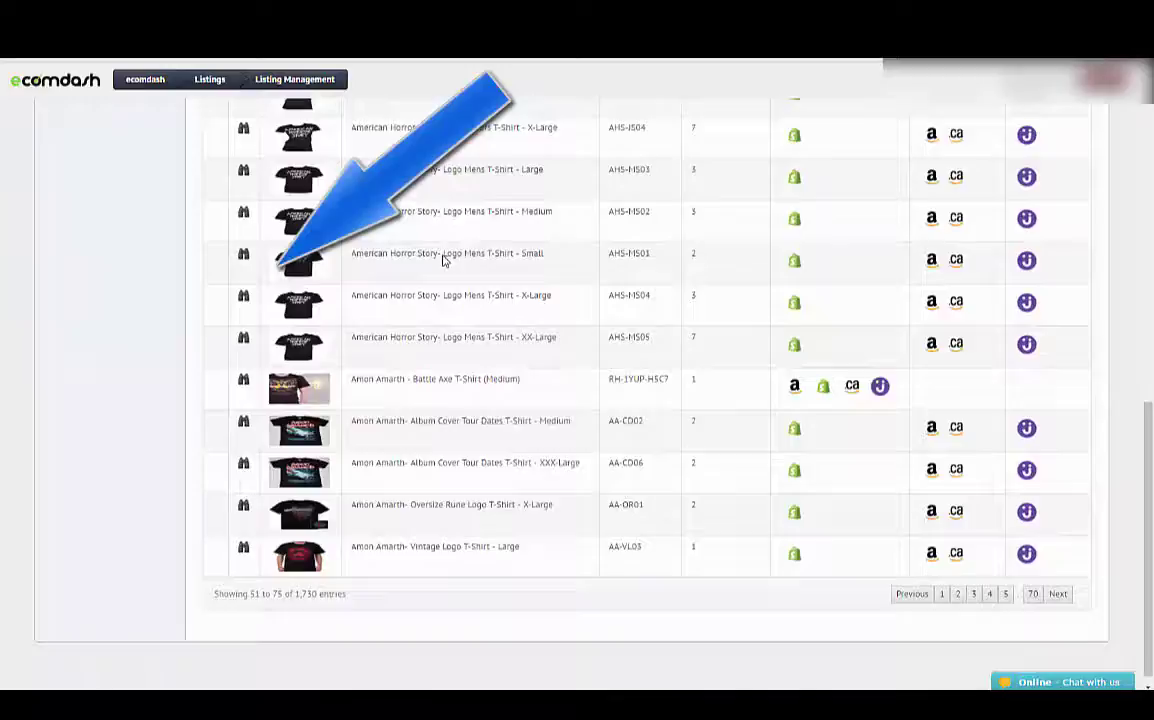
pyautogui.scroll(10, 444, 258)
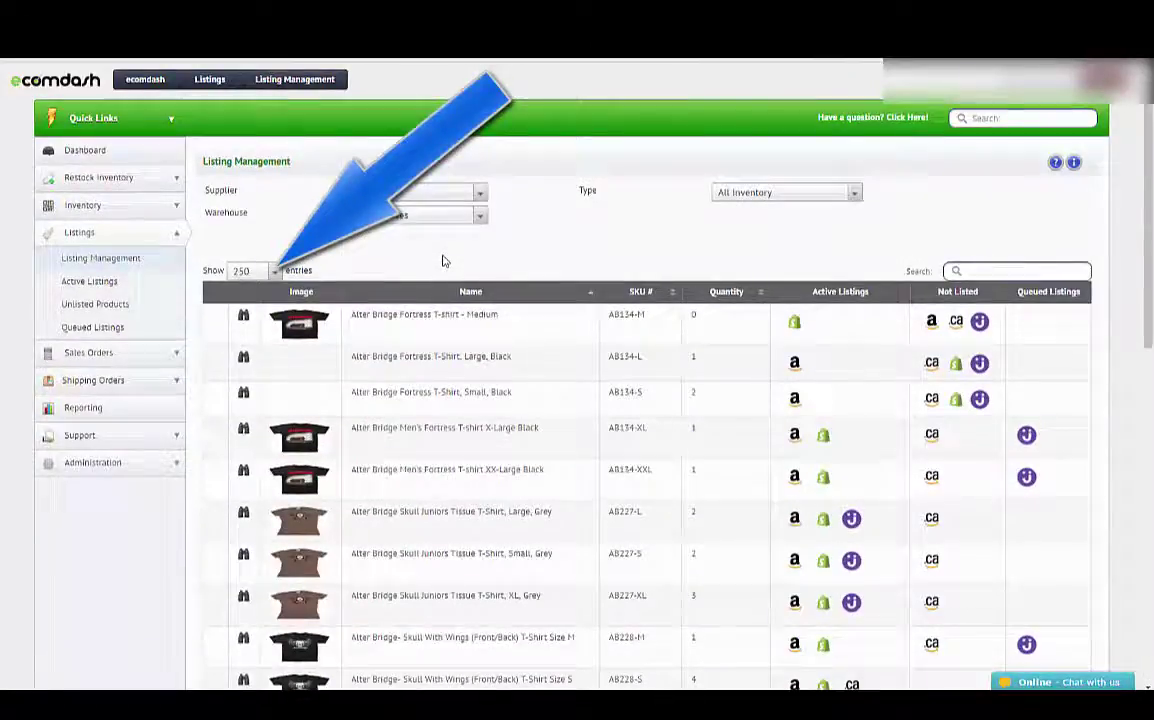
pyautogui.scroll(-3, 444, 260)
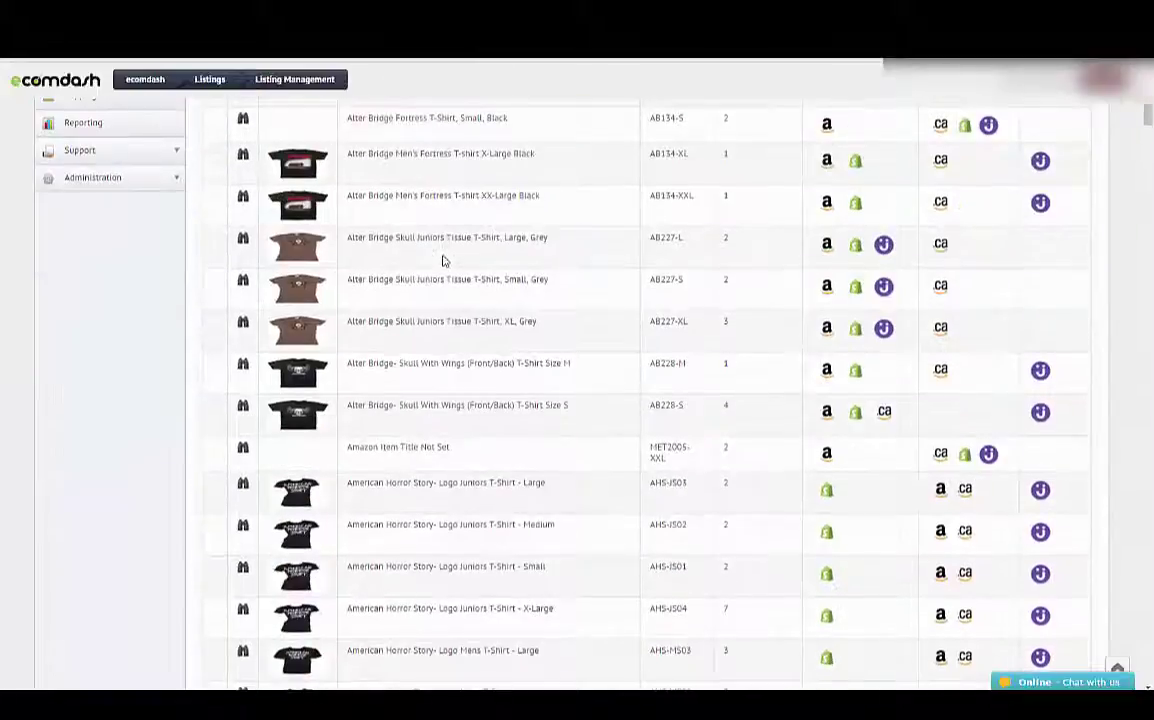
pyautogui.scroll(3, 444, 260)
pyautogui.scroll(-20, 444, 260)
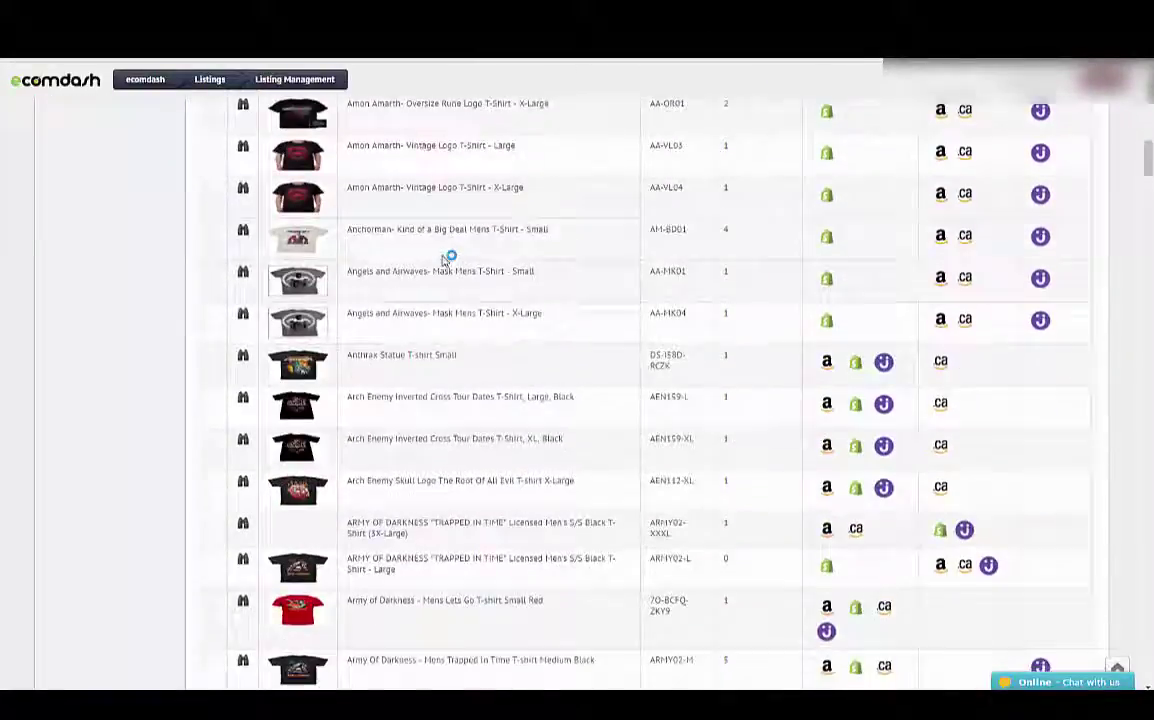
pyautogui.scroll(-8, 444, 260)
pyautogui.scroll(7, 446, 258)
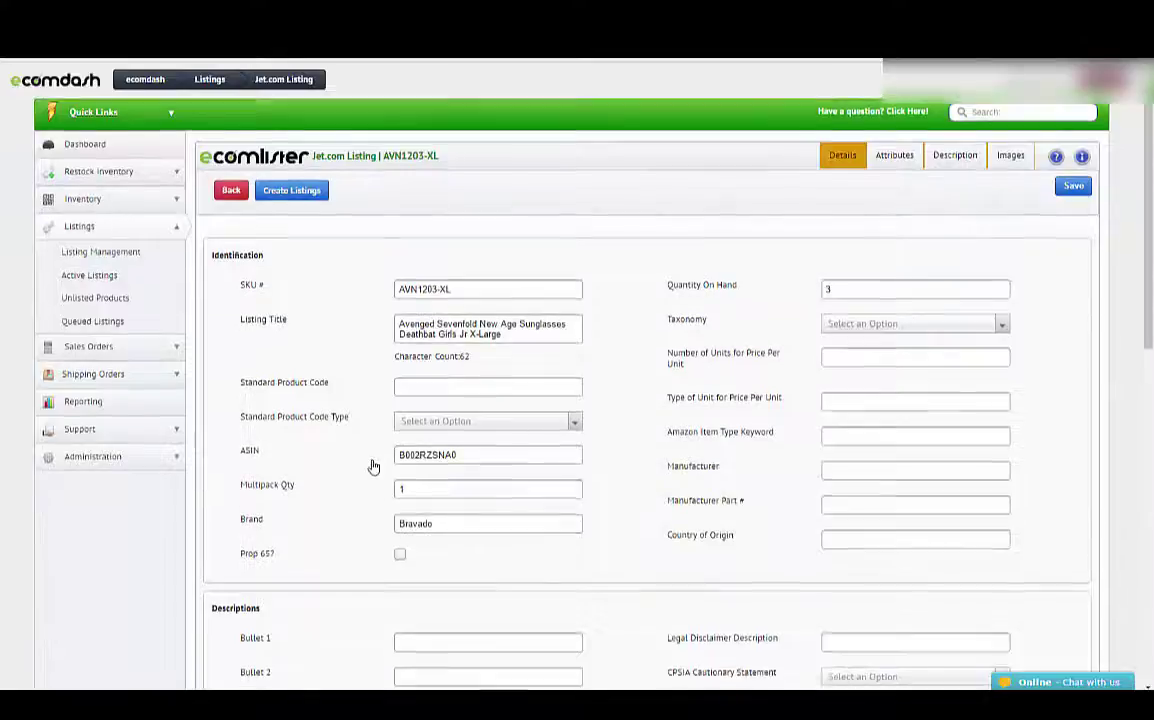
# - Replace the AVN1203-XL Jet listing's 0 shipping weight with .3 lbs and save it
pyautogui.scroll(-4, 373, 466)
pyautogui.click(430, 459)
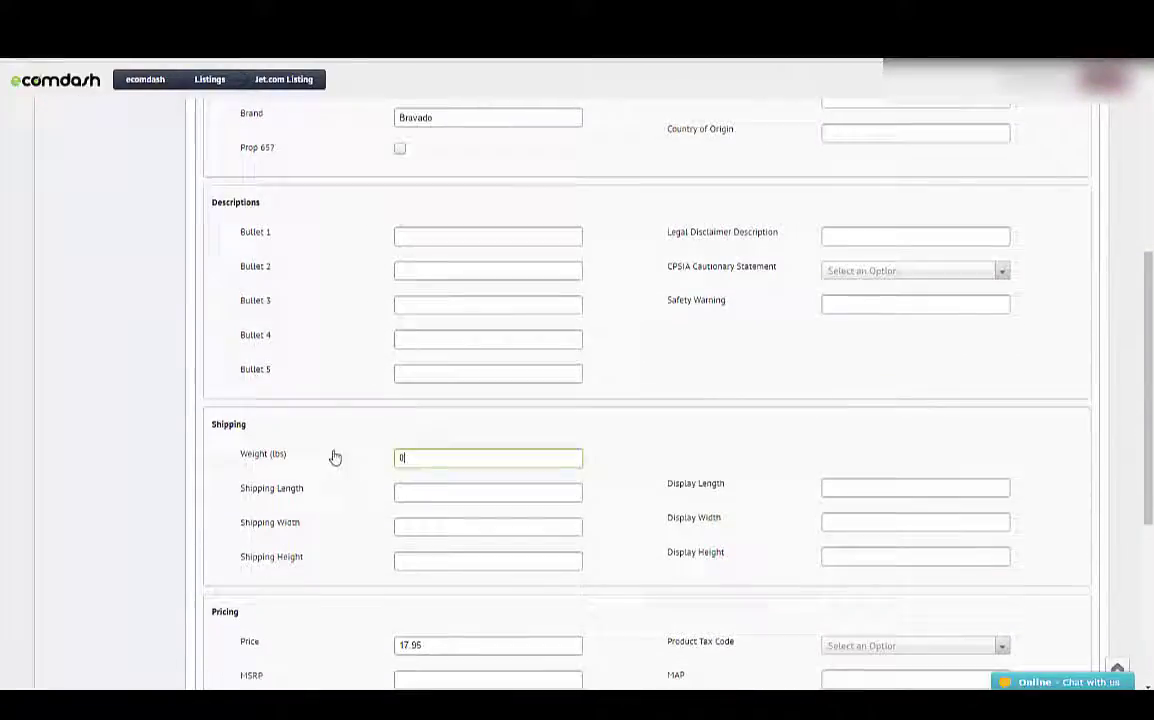
pyautogui.hotkey('ctrl', 'a')
pyautogui.press('BackSpace')
pyautogui.write('.3')
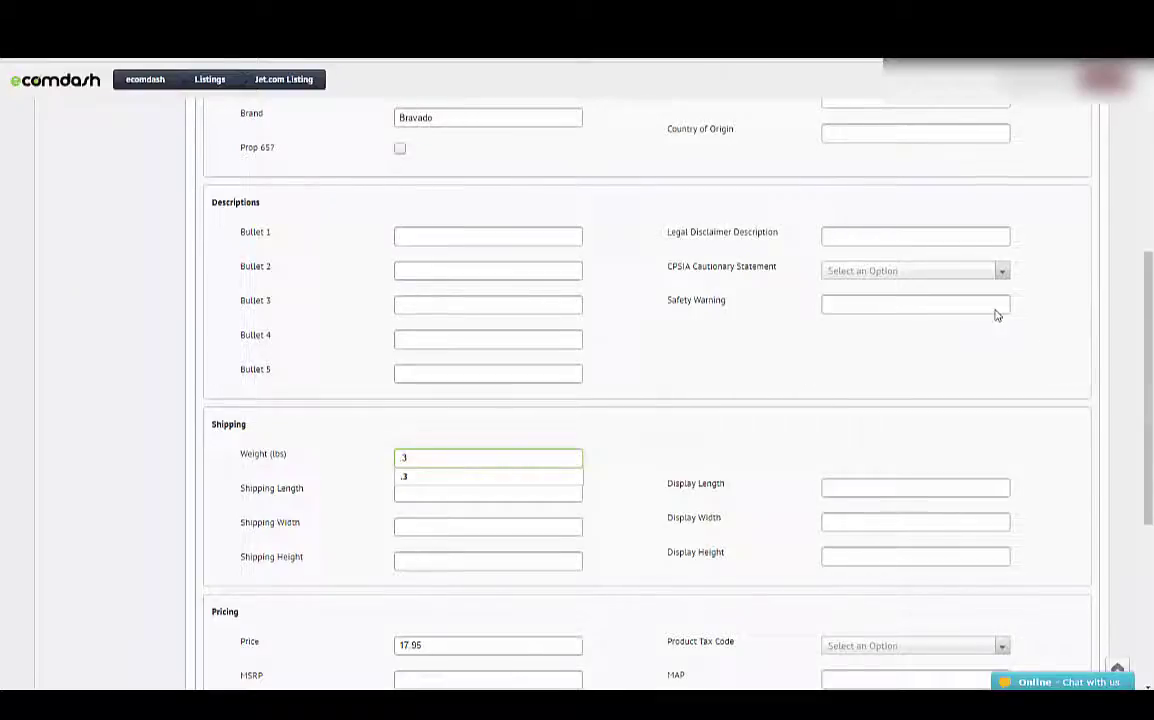
pyautogui.scroll(4, 435, 320)
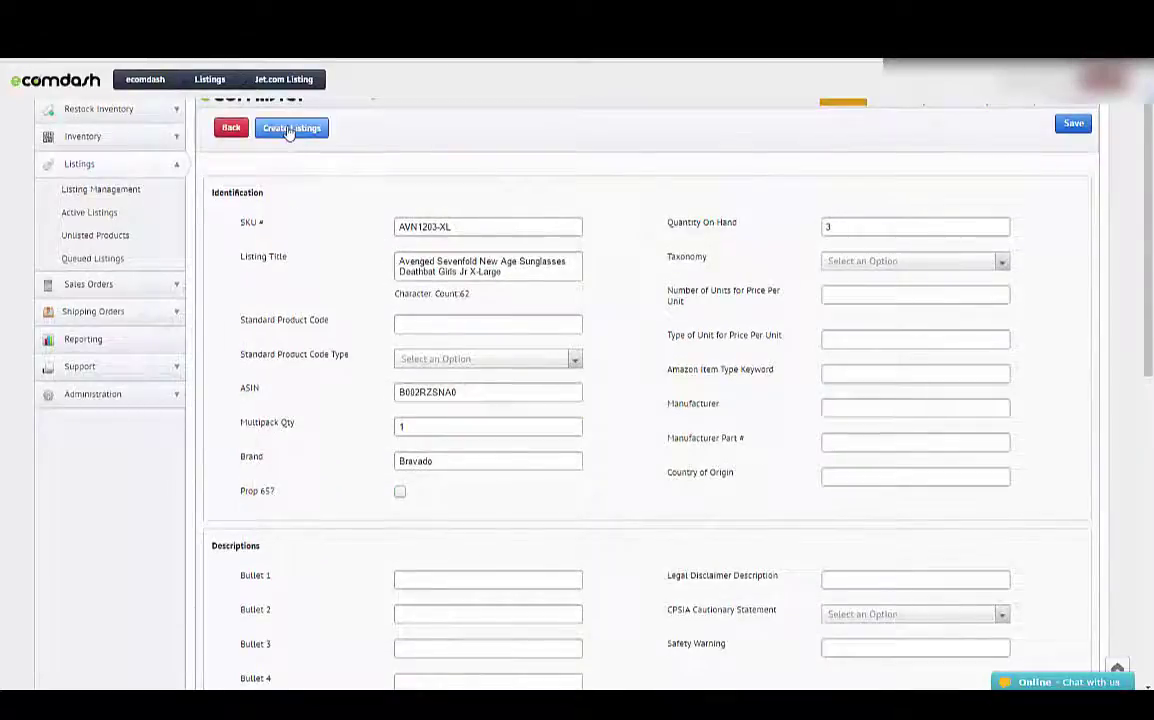
pyautogui.click(1073, 123)
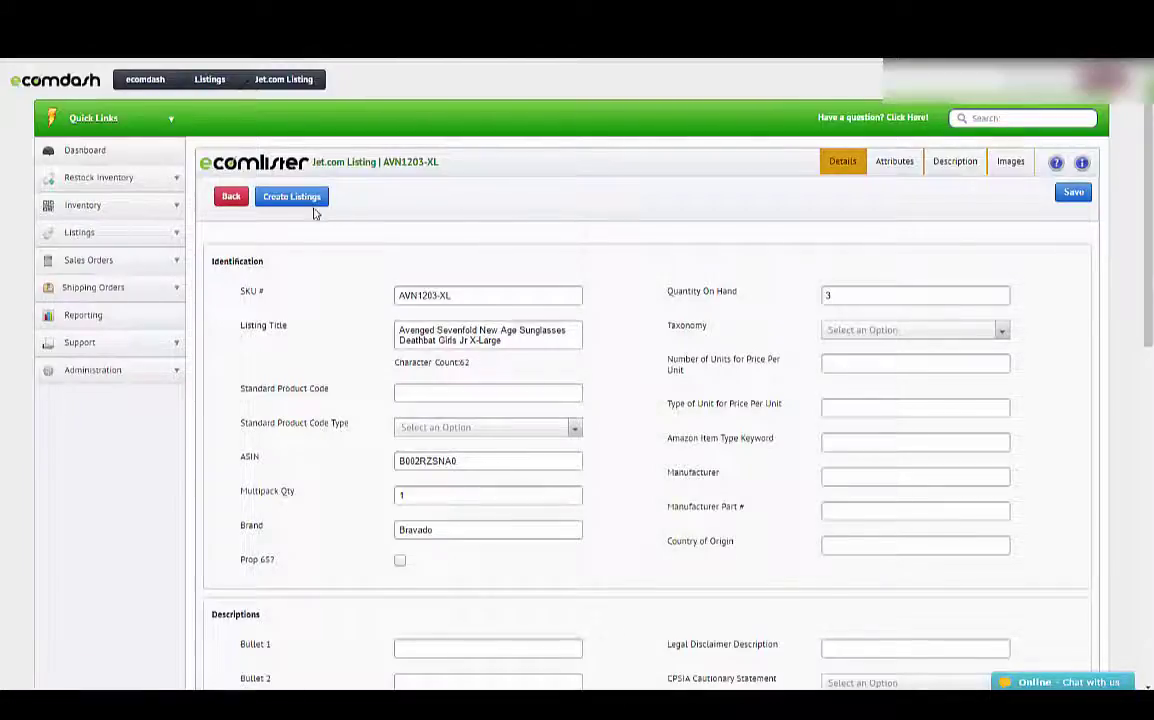
# - Submit the corrected AVN1203-XL listing to Jet with Create Listings
pyautogui.scroll(-3, 343, 262)
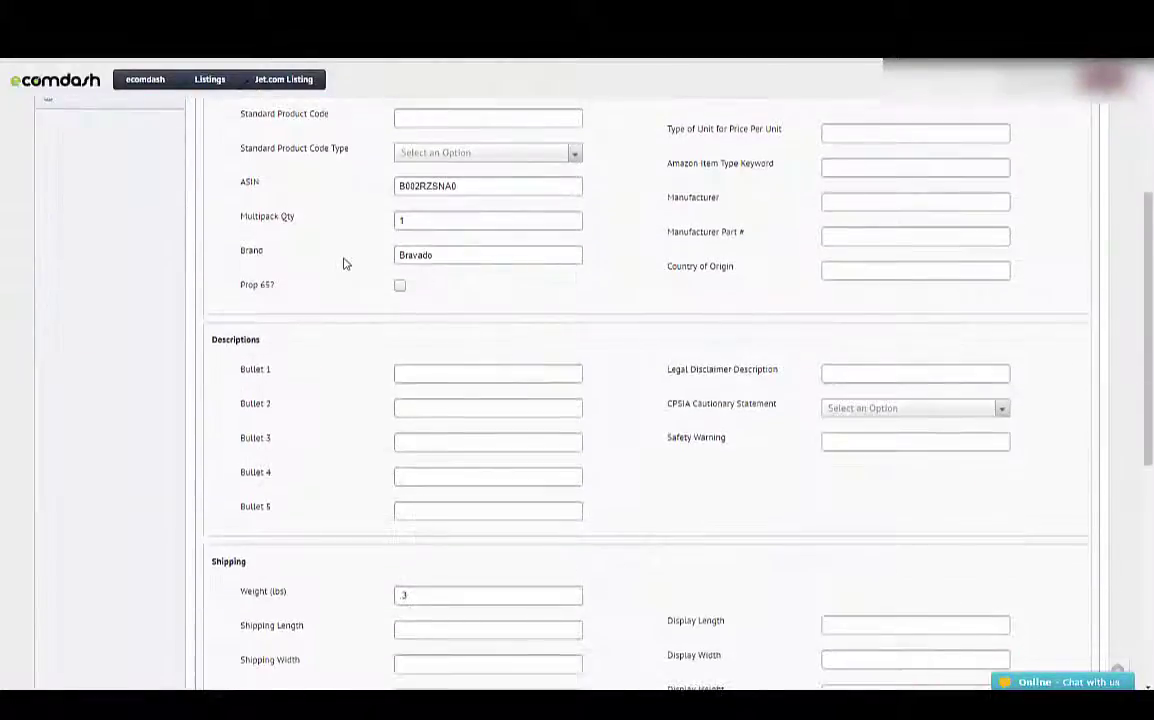
pyautogui.scroll(3, 343, 261)
pyautogui.click(298, 134)
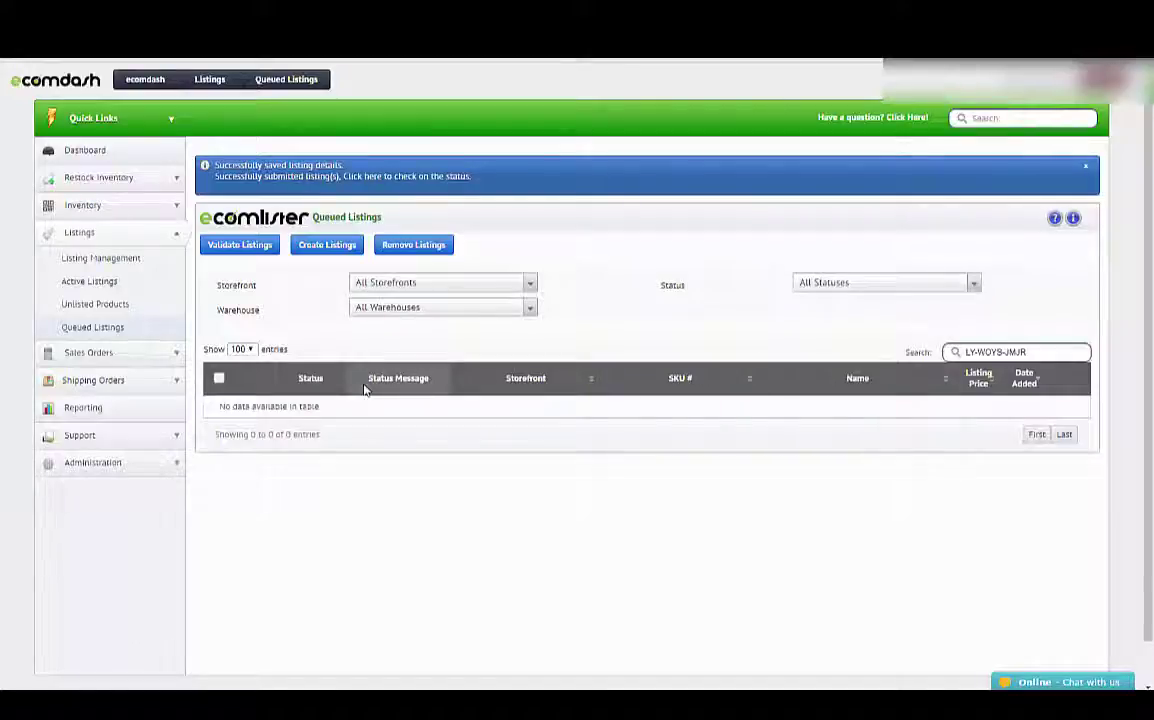
# - Return to Listing Management from the sidebar's Listings section
pyautogui.click(89, 262)
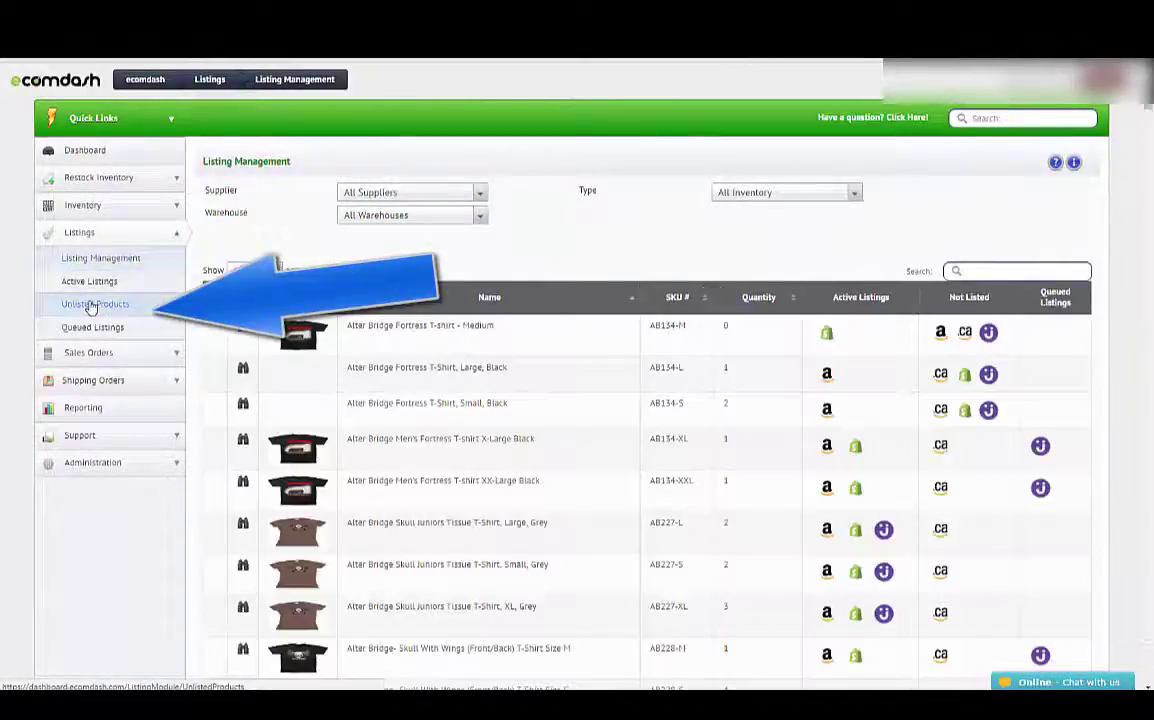
# - Open Unlisted Products filtered to the products not yet listed on Jet
pyautogui.click(91, 305)
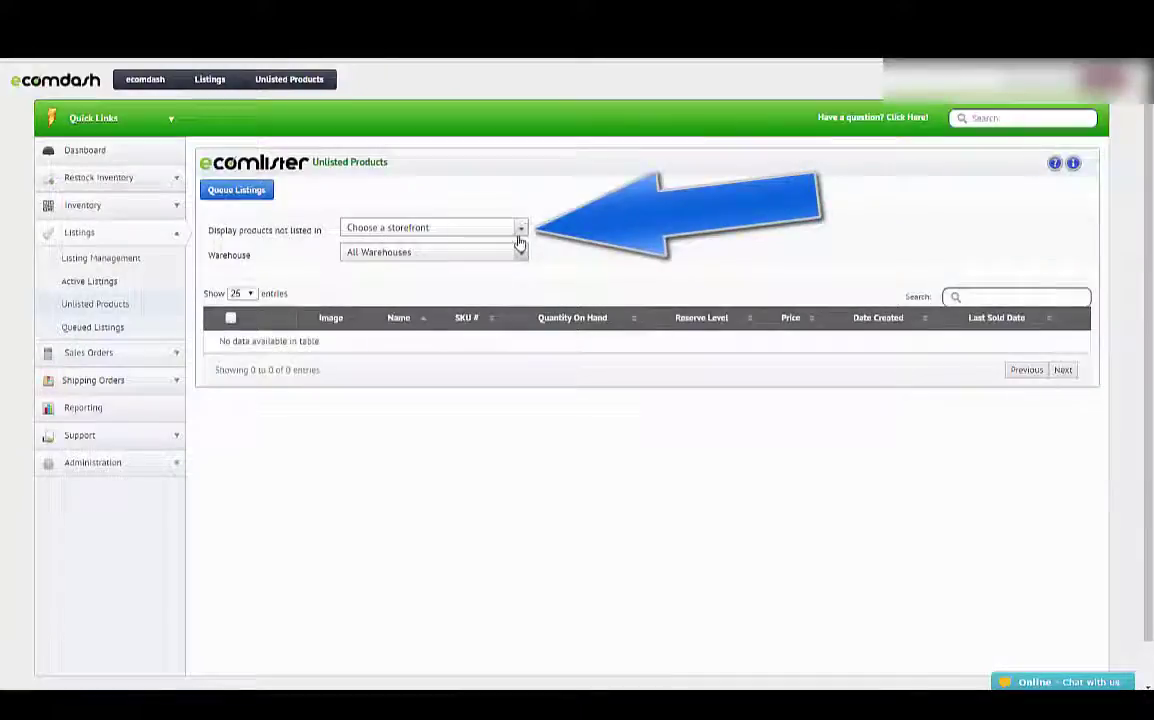
pyautogui.click(520, 228)
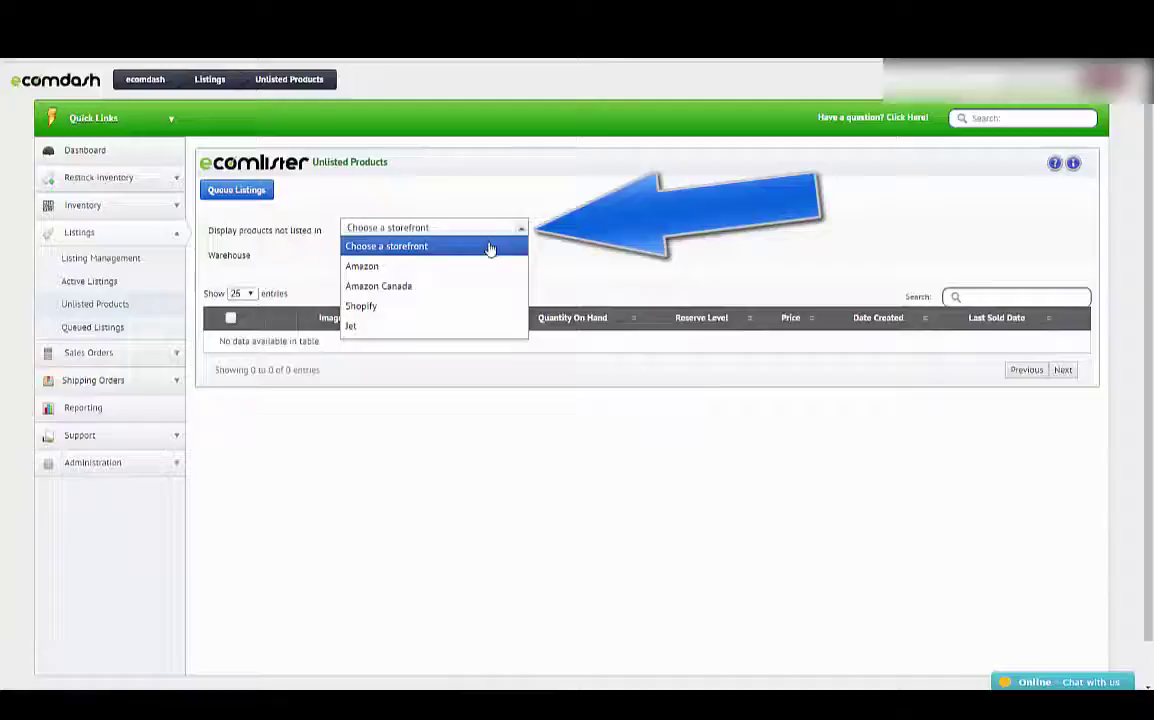
pyautogui.click(448, 326)
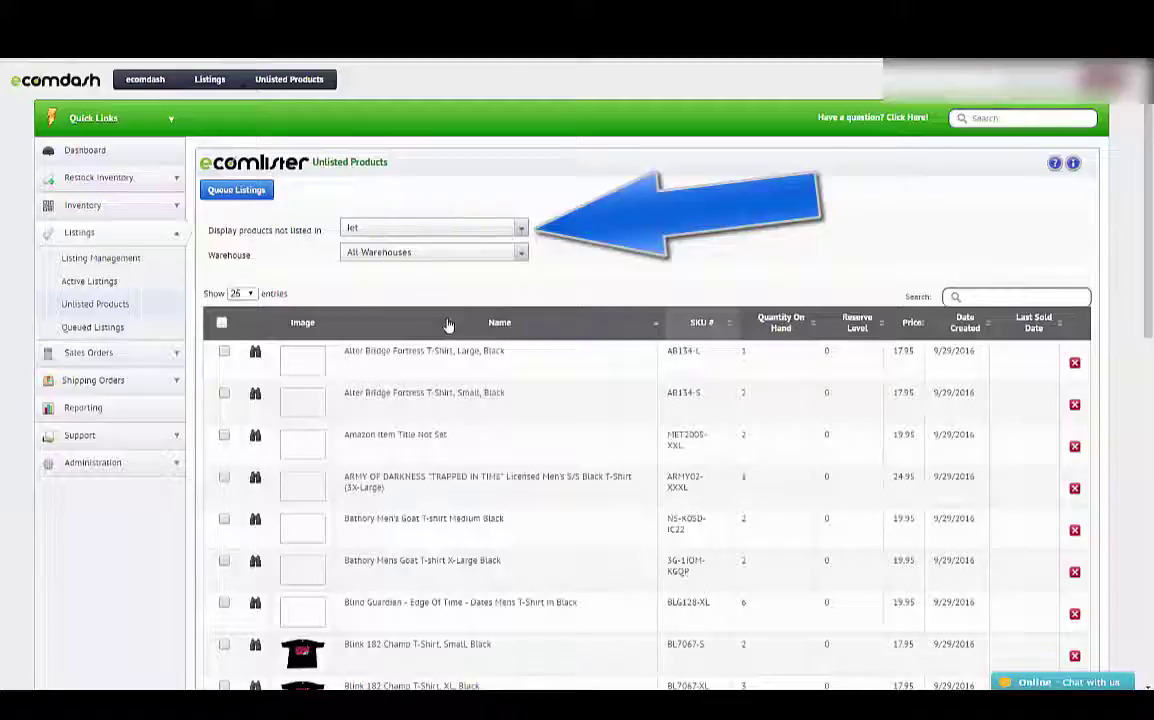
pyautogui.scroll(-1, 633, 256)
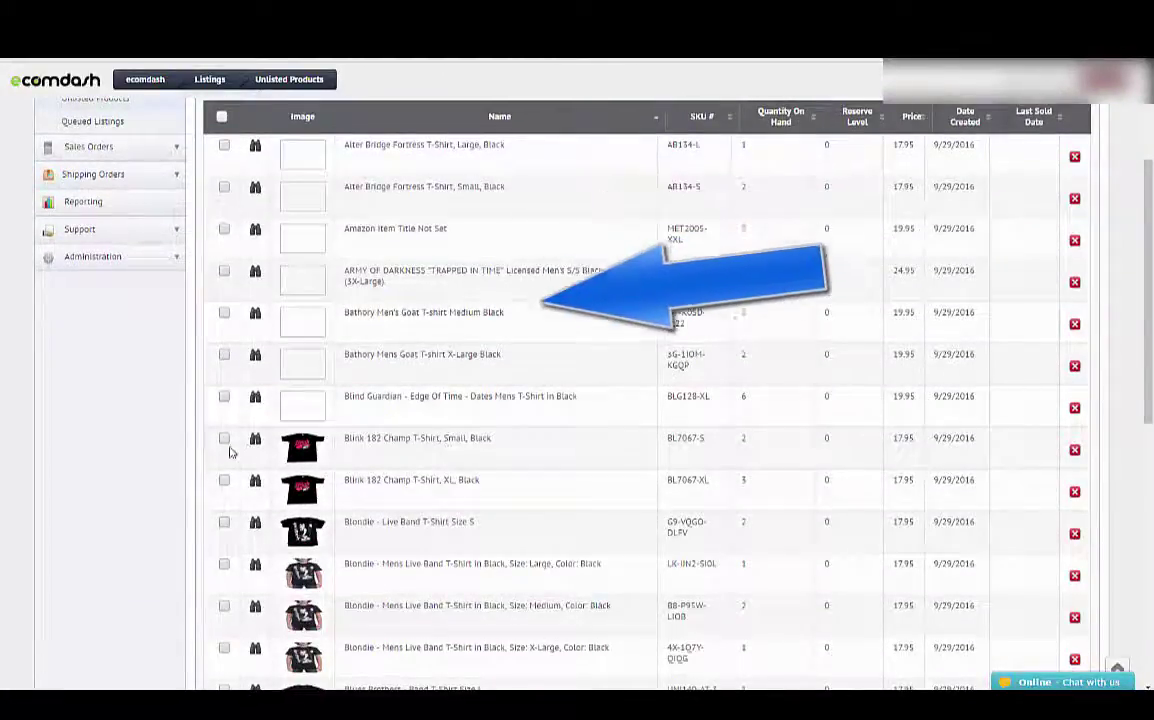
pyautogui.scroll(3, 254, 450)
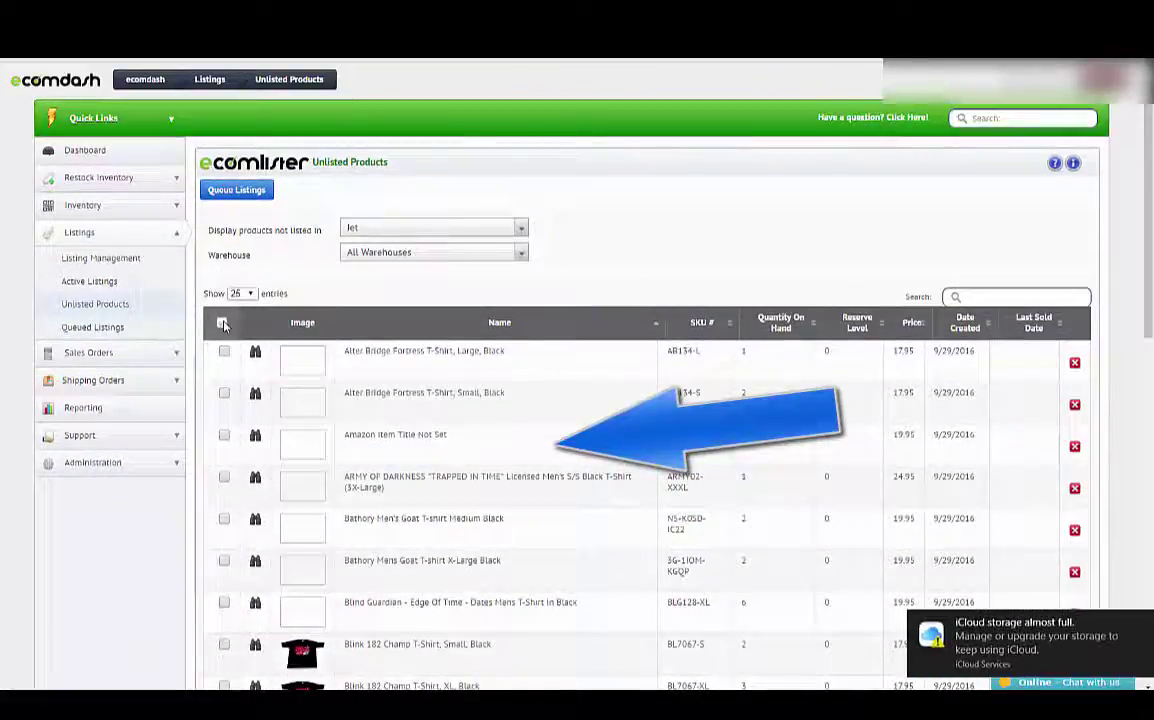
# - Select all products, then deselect the Alter Bridge, Amazon Item Title Not Set, Army of Darkness, Bathory and Blind Guardian rows
pyautogui.click(223, 323)
pyautogui.scroll(-3, 229, 328)
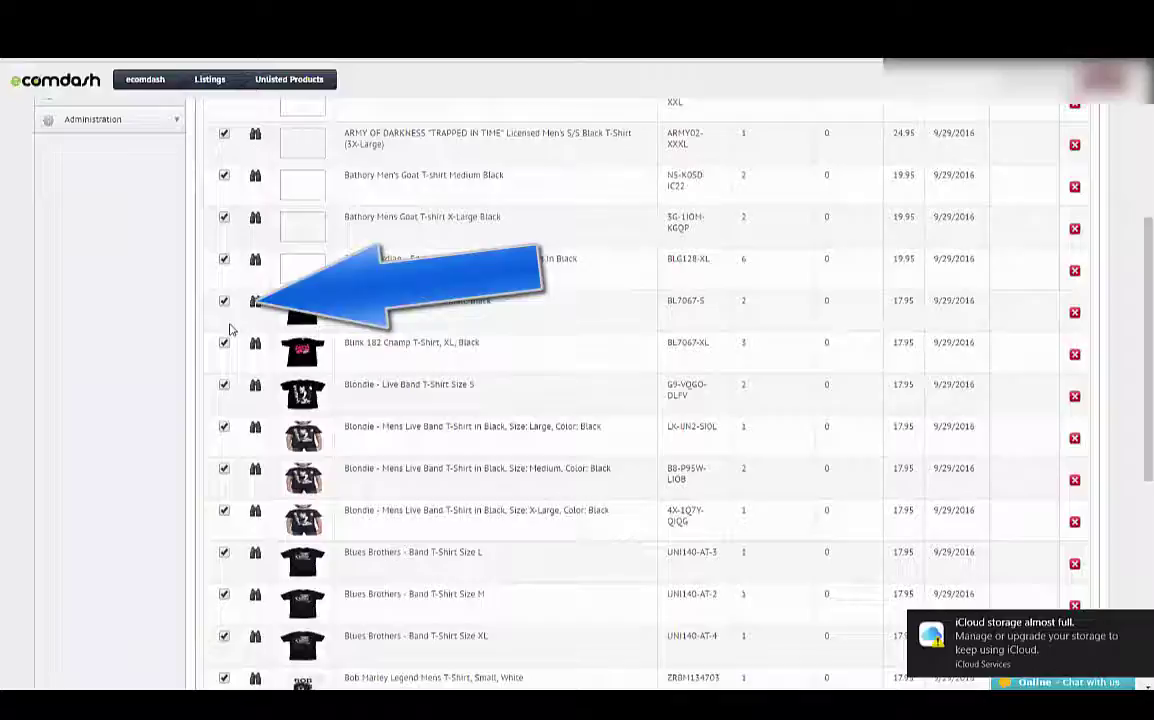
pyautogui.click(224, 258)
pyautogui.click(224, 217)
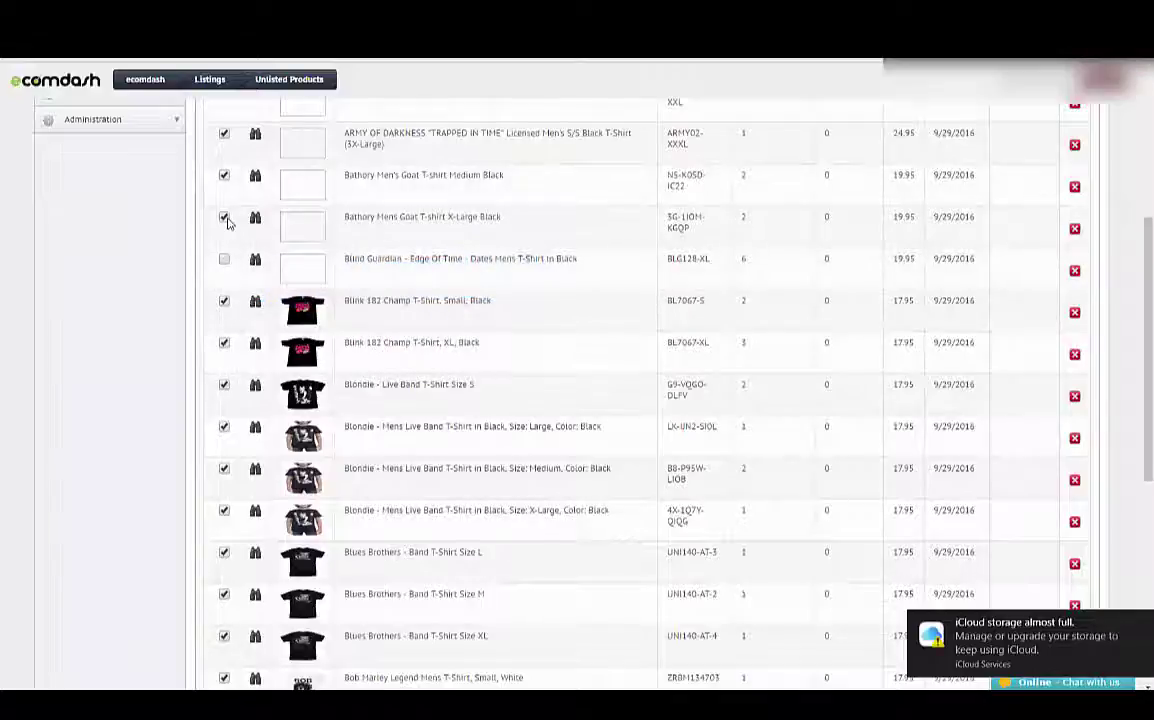
pyautogui.click(224, 175)
pyautogui.scroll(1, 232, 250)
pyautogui.click(225, 270)
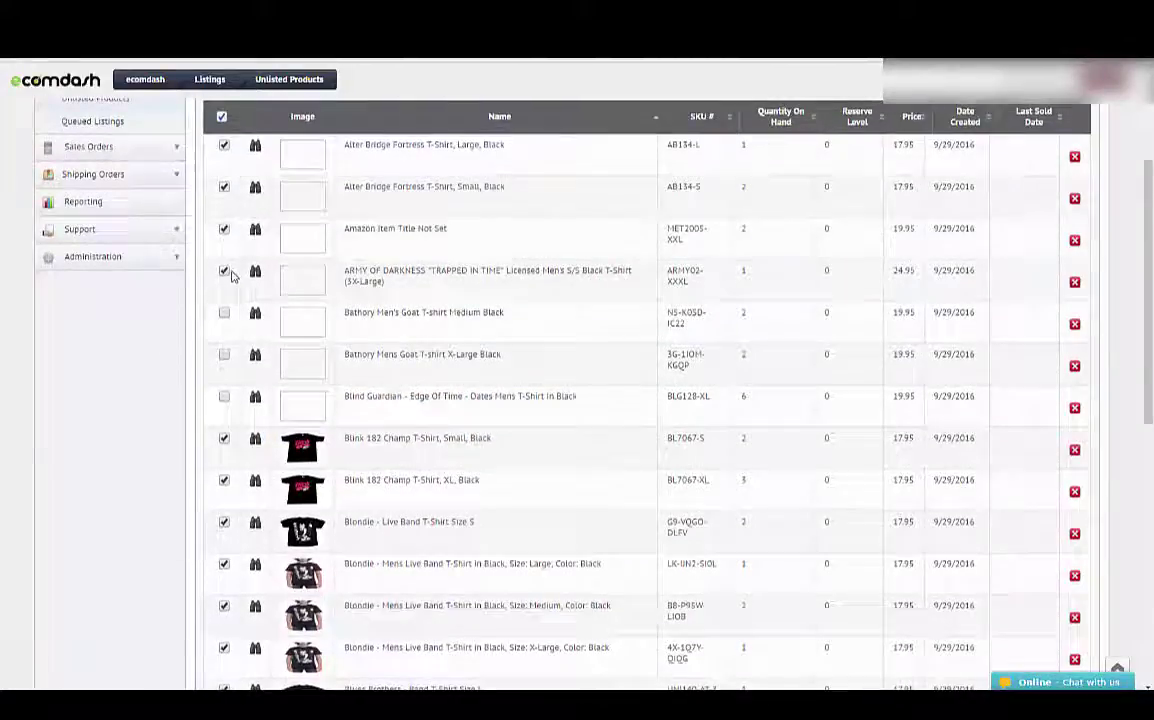
pyautogui.click(224, 230)
pyautogui.click(224, 186)
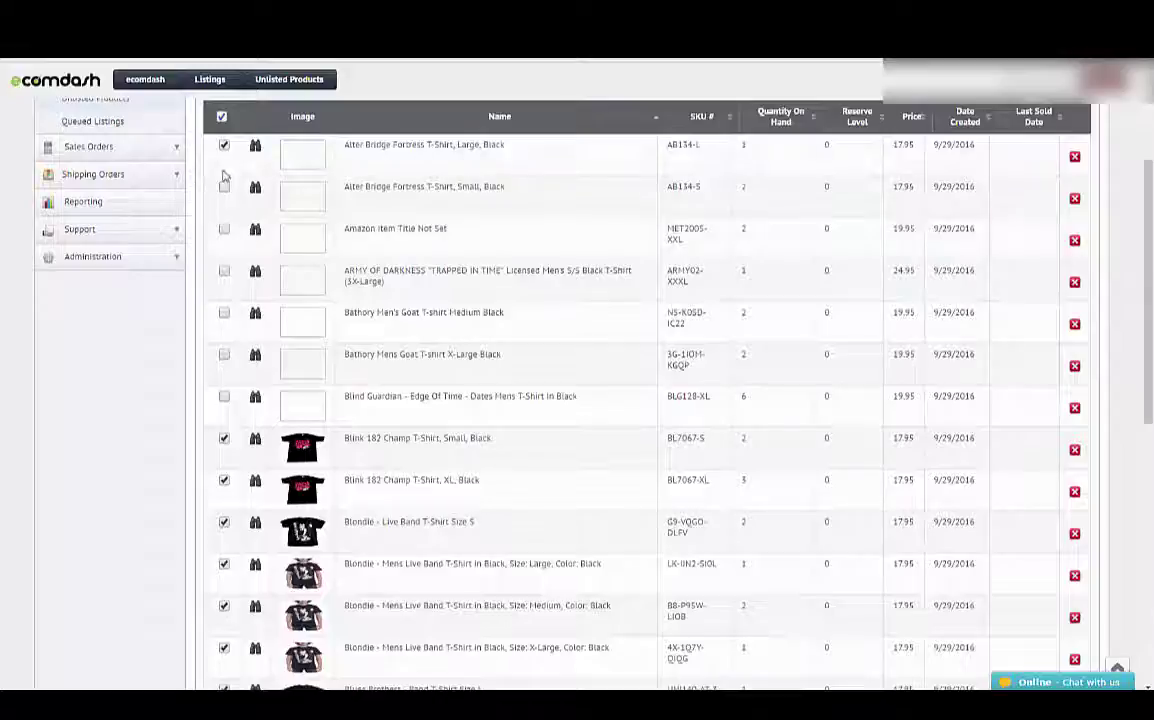
pyautogui.click(224, 147)
pyautogui.scroll(-10, 262, 230)
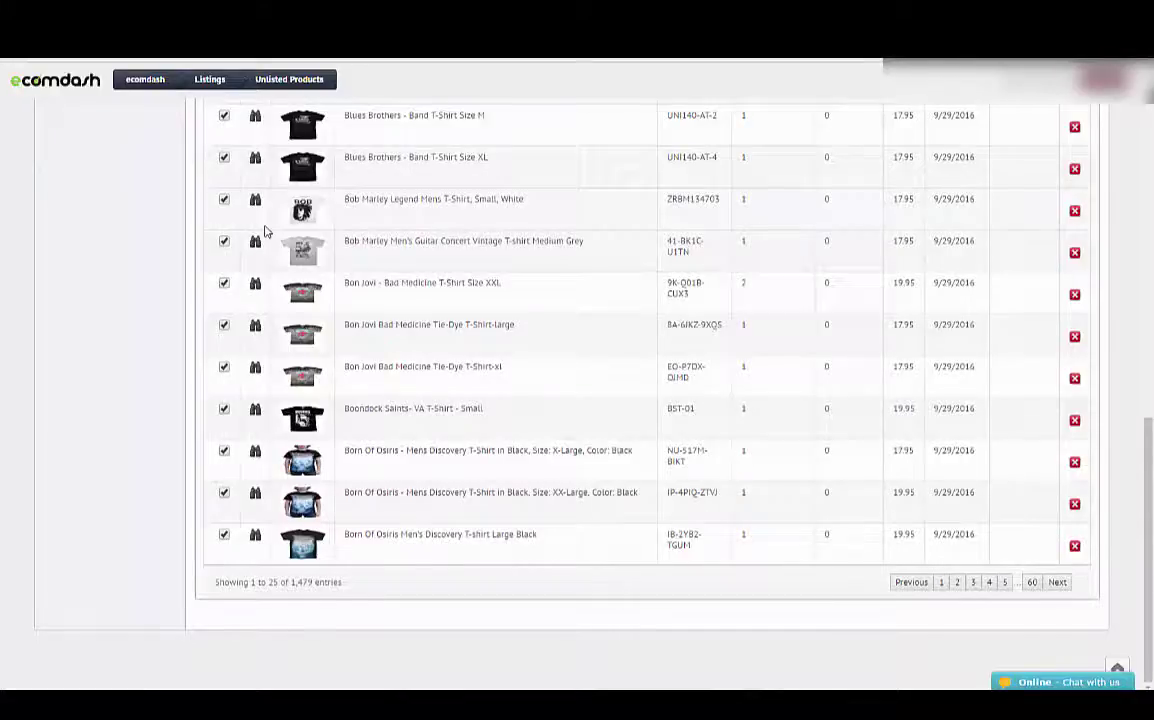
pyautogui.scroll(10, 263, 233)
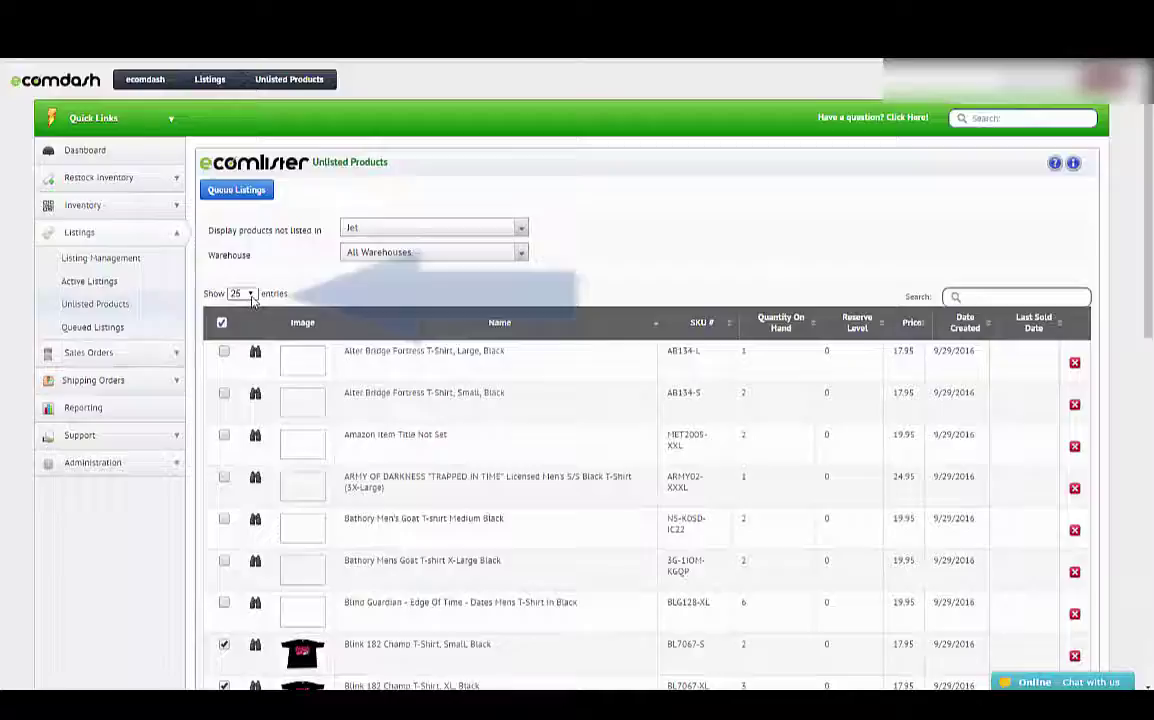
# - Show 100 unlisted products per page
pyautogui.click(244, 293)
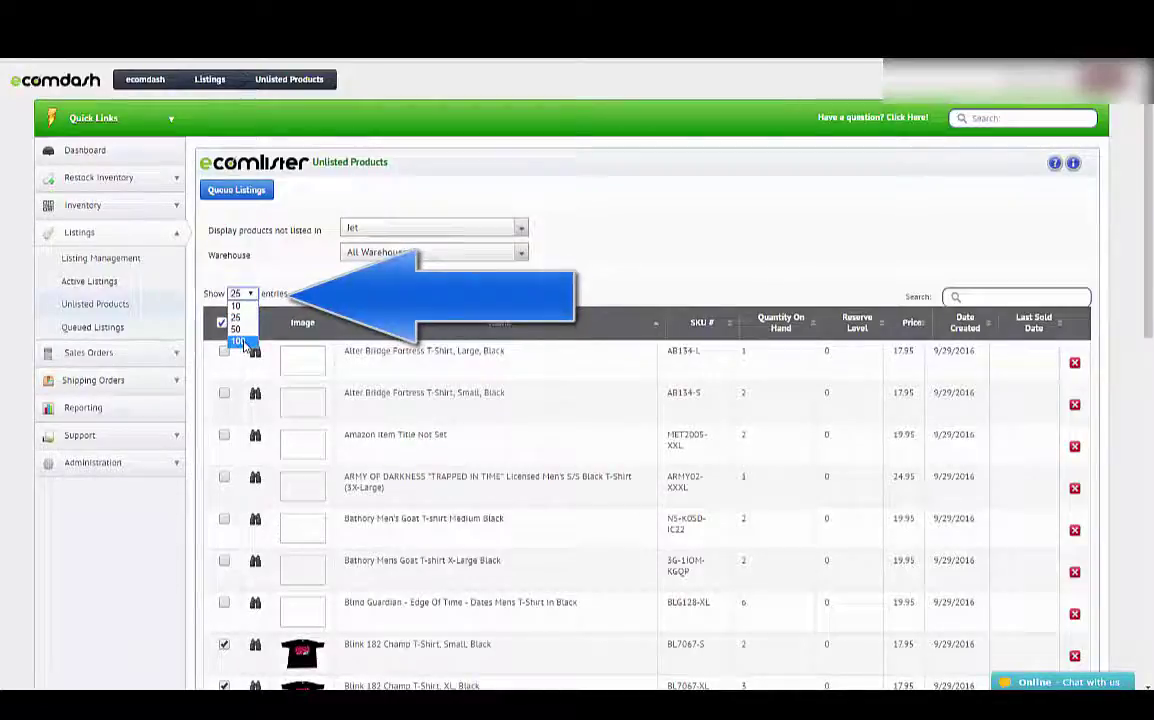
pyautogui.click(240, 343)
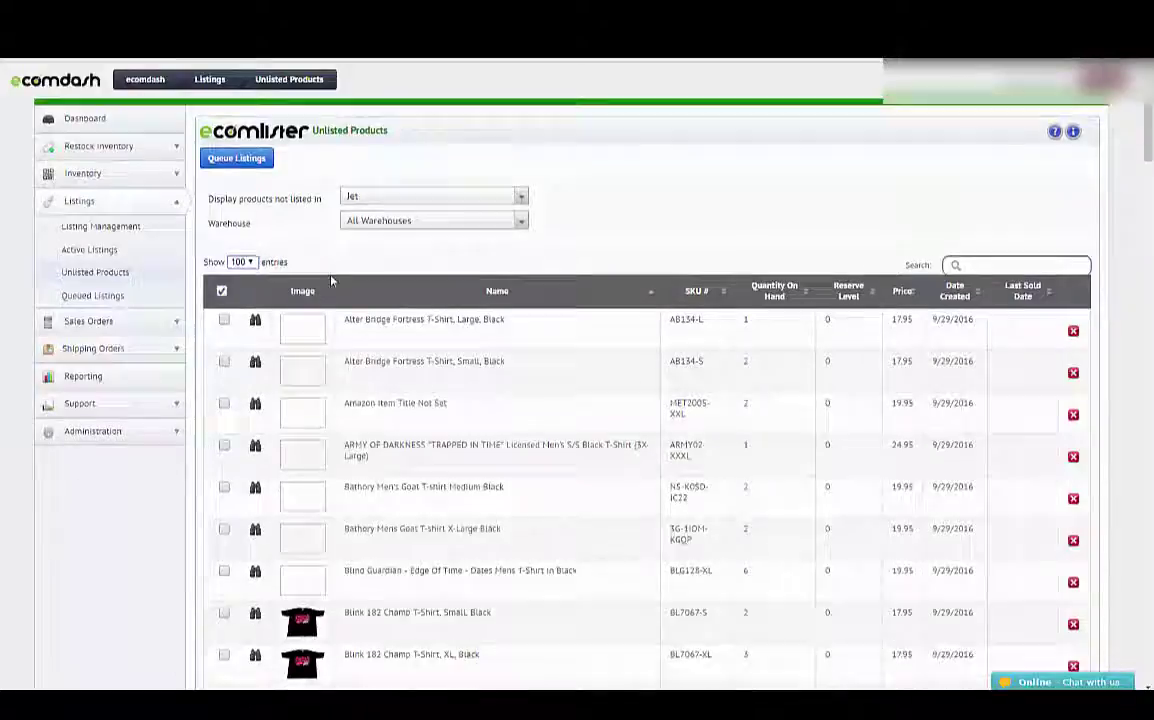
pyautogui.scroll(-15, 331, 281)
pyautogui.scroll(-3, 331, 281)
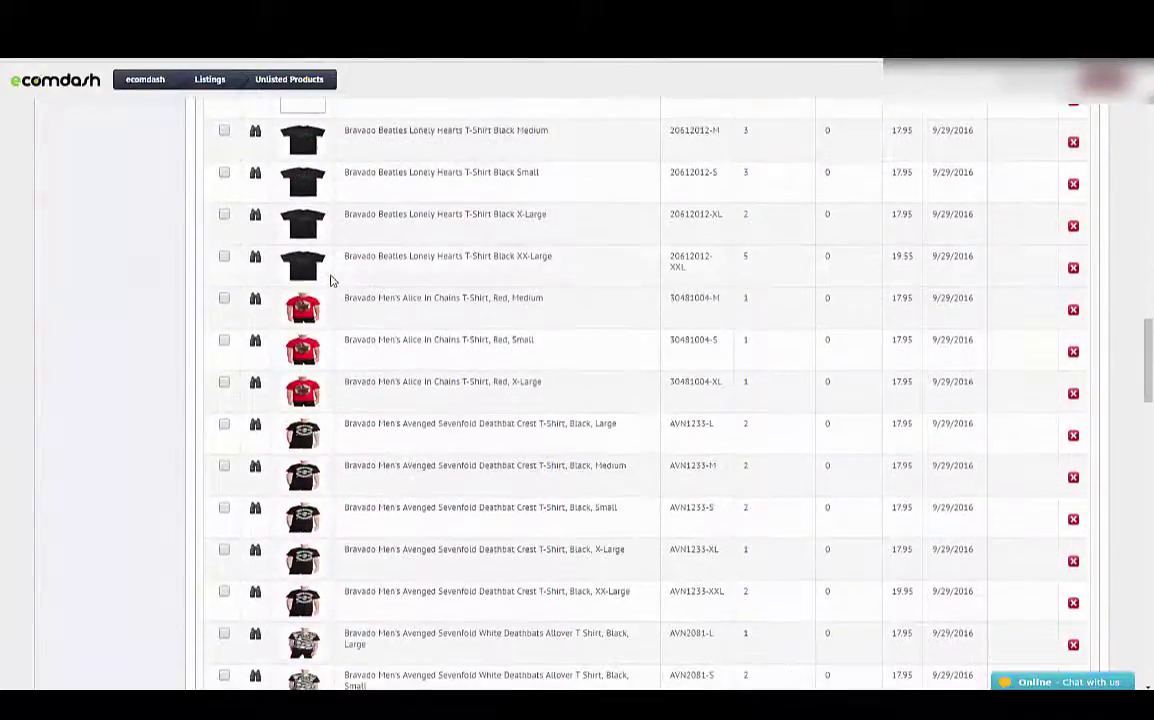
pyautogui.scroll(20, 331, 281)
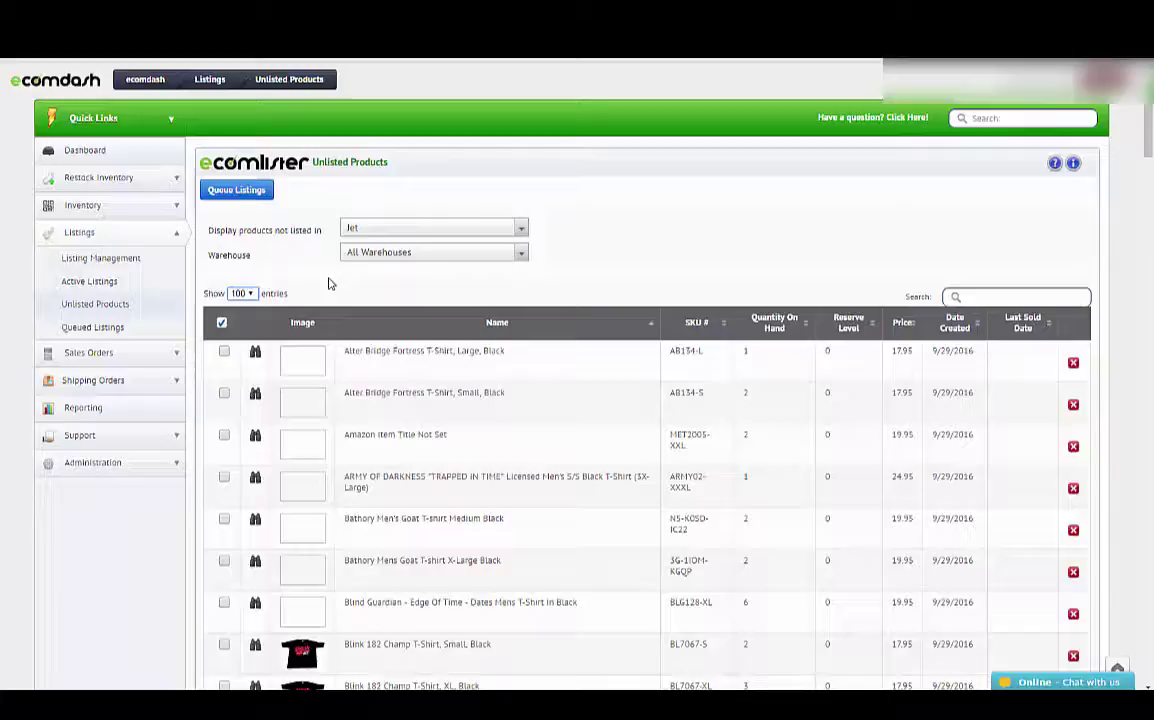
# - Select all, then deselect the image-less Alter Bridge, Amazon Item Title Not Set, Army of Darkness, Bathory and Blind Guardian rows
pyautogui.click(220, 323)
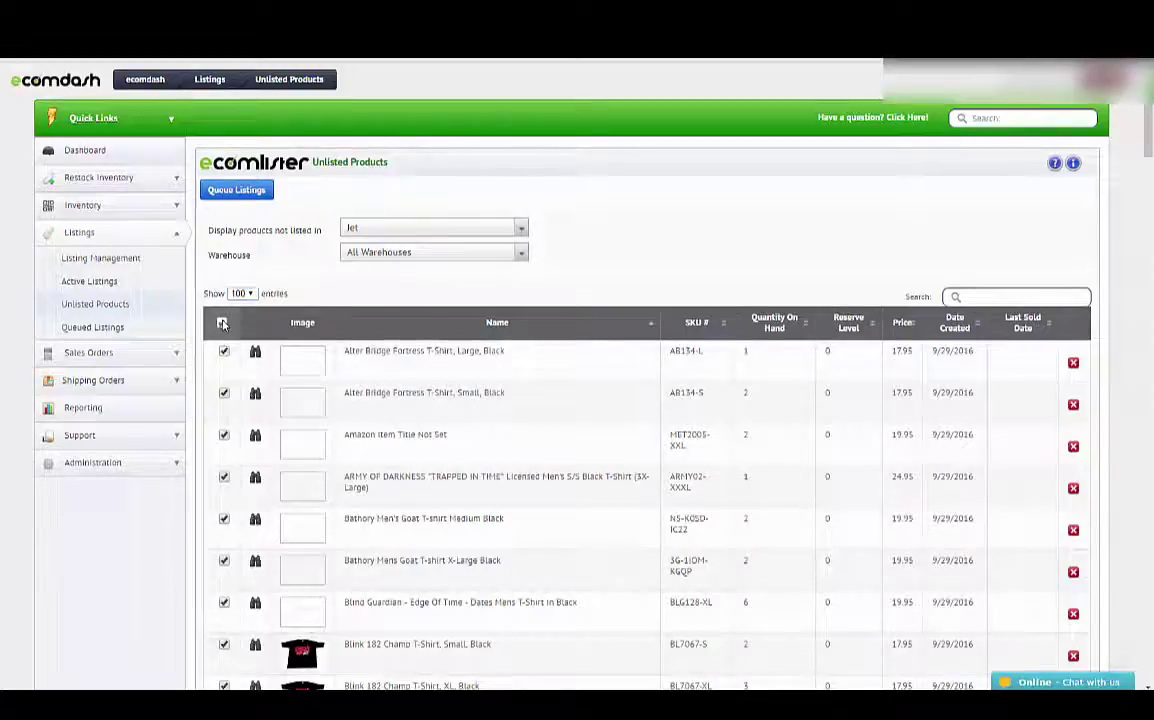
pyautogui.click(225, 352)
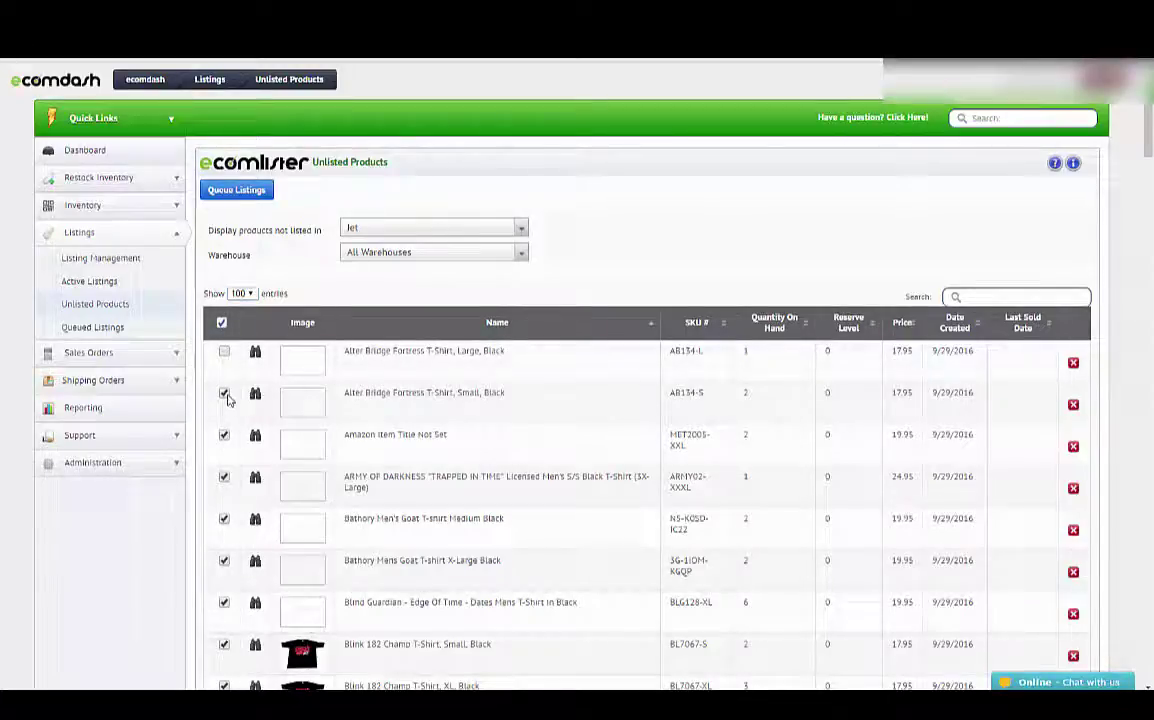
pyautogui.click(225, 395)
pyautogui.click(224, 437)
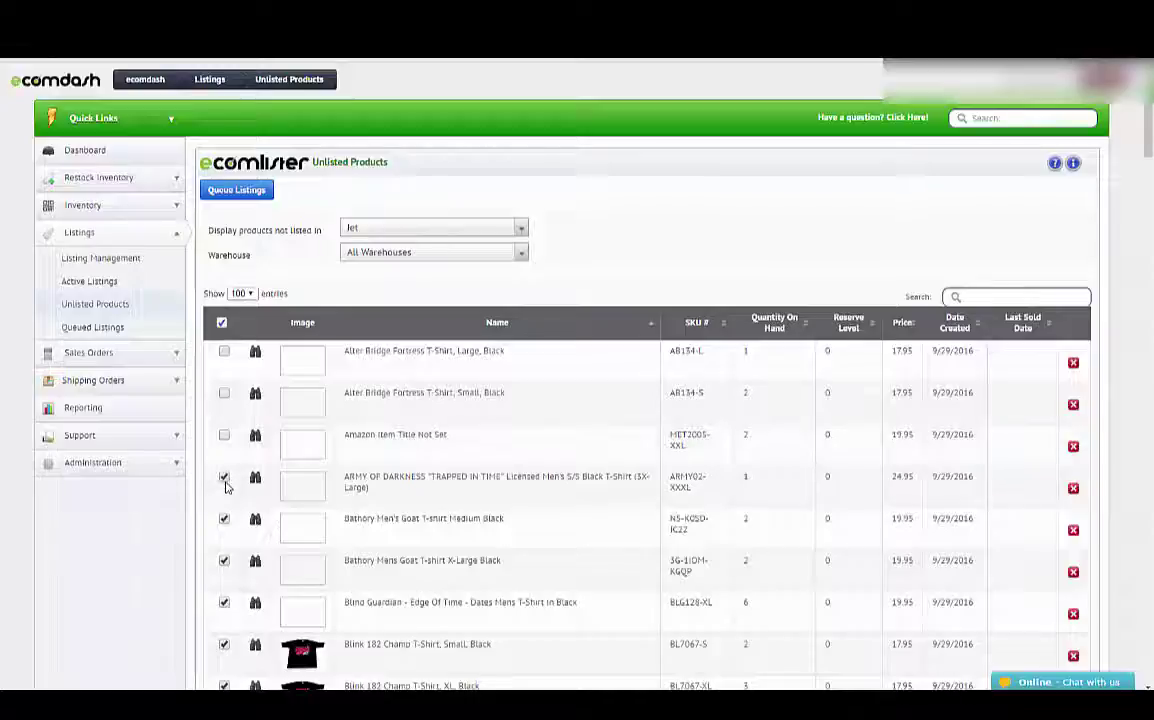
pyautogui.click(224, 479)
pyautogui.click(224, 520)
pyautogui.click(224, 562)
pyautogui.click(224, 604)
# - Deselect the image-less Doors Light Grey Small, Korn Classic XX-Large and Metallica Kill 'Em All X-Large shirts
pyautogui.scroll(-10, 352, 410)
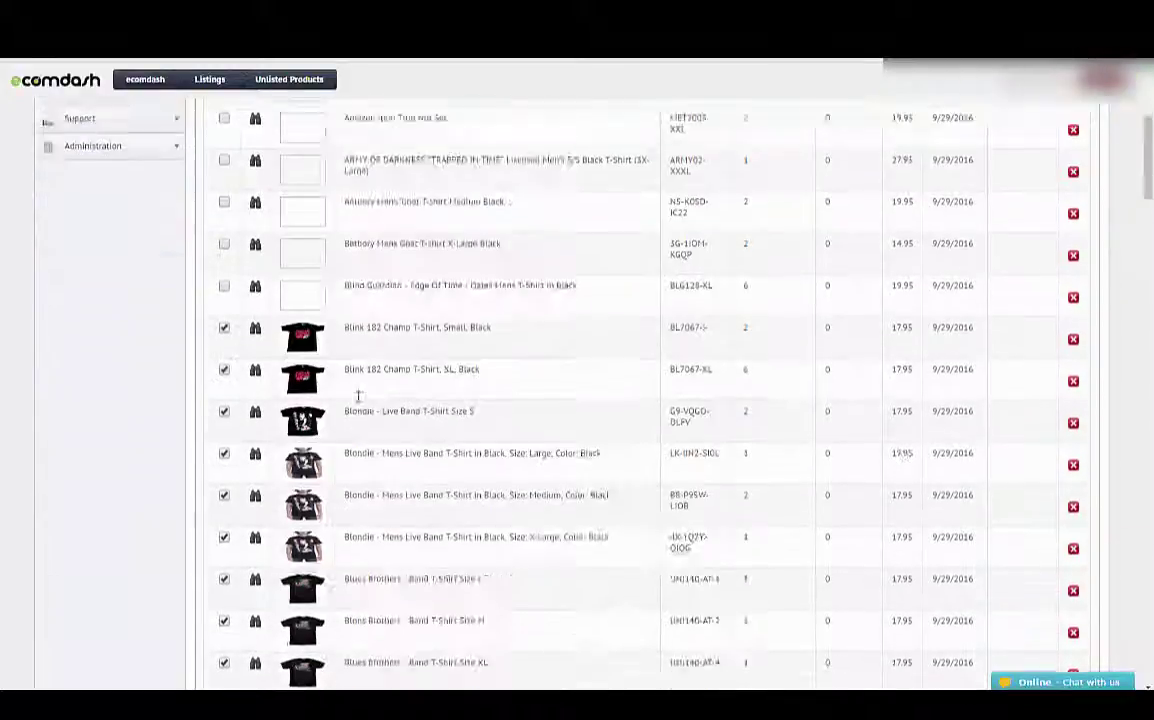
pyautogui.scroll(-5, 352, 402)
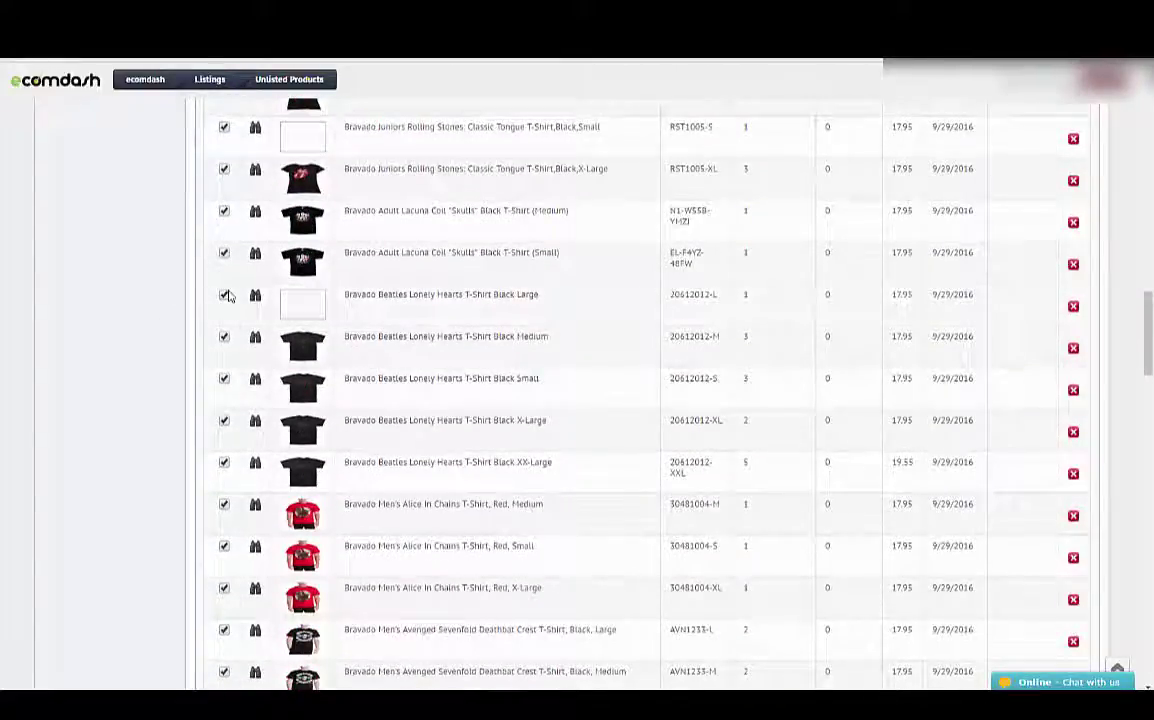
pyautogui.scroll(3, 224, 300)
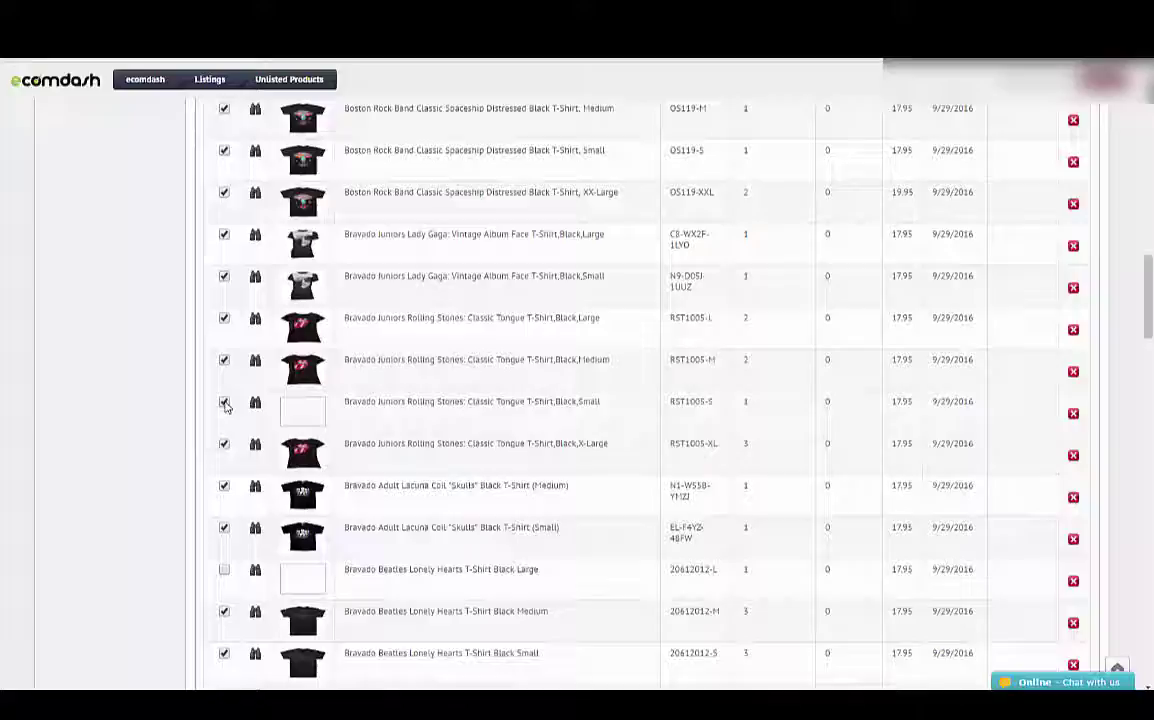
pyautogui.scroll(-10, 347, 420)
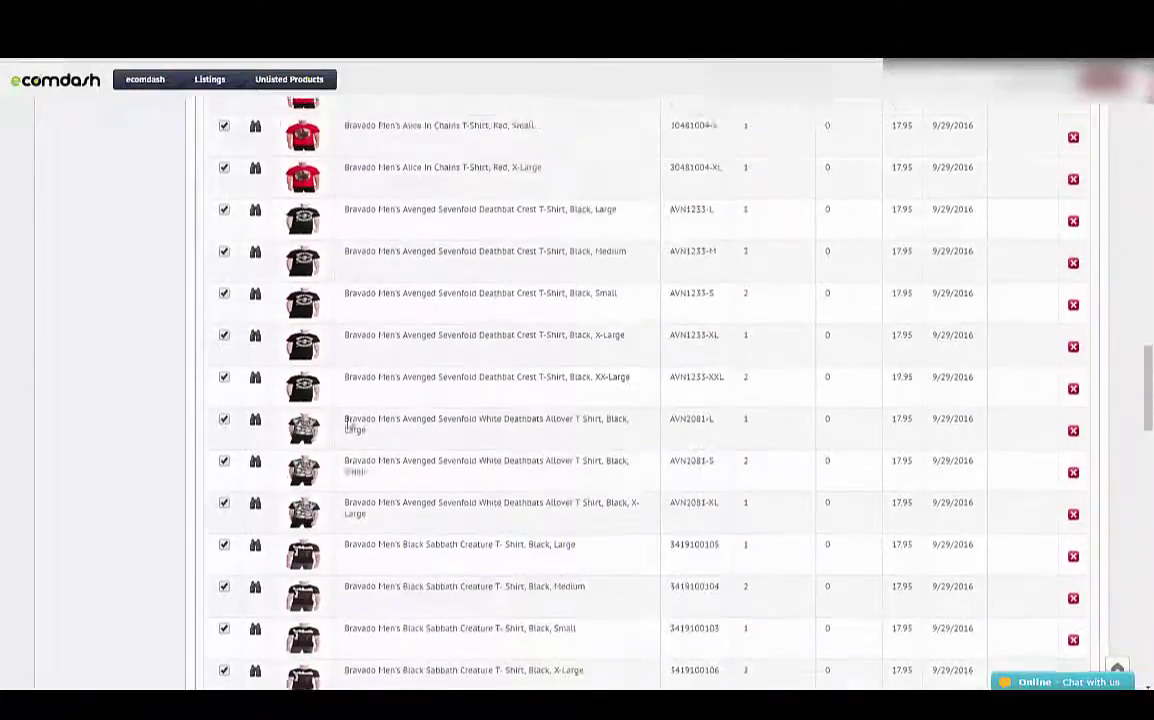
pyautogui.scroll(-2, 347, 420)
pyautogui.click(224, 422)
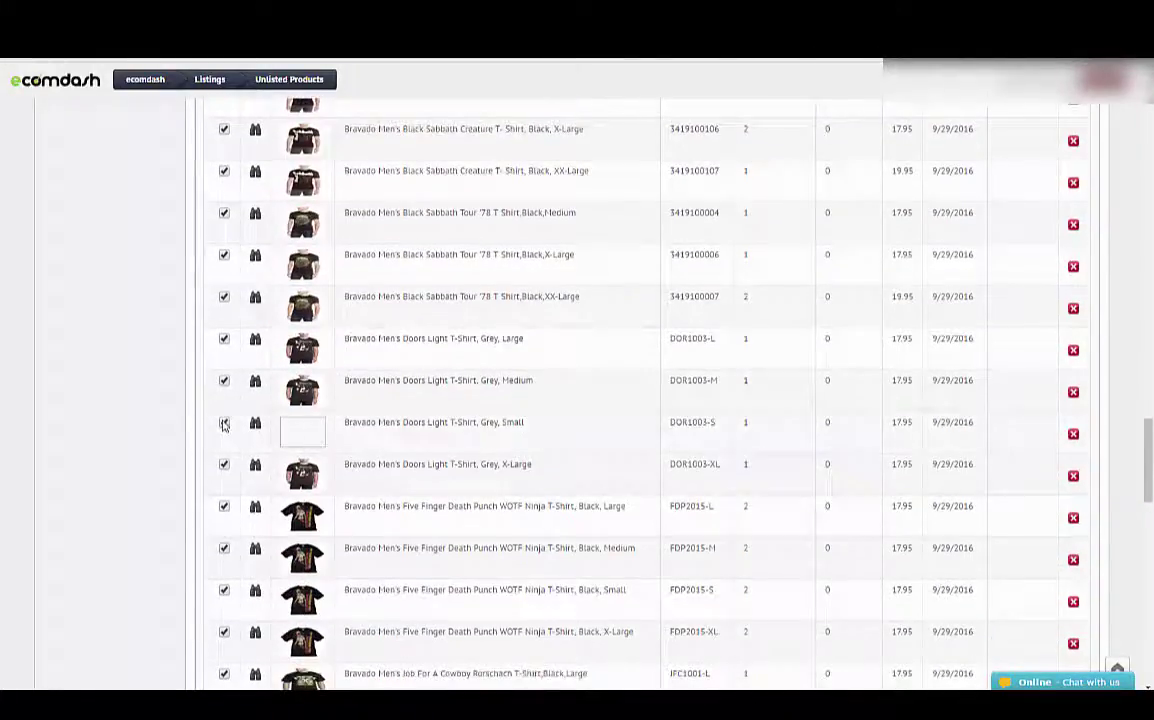
pyautogui.scroll(-8, 320, 430)
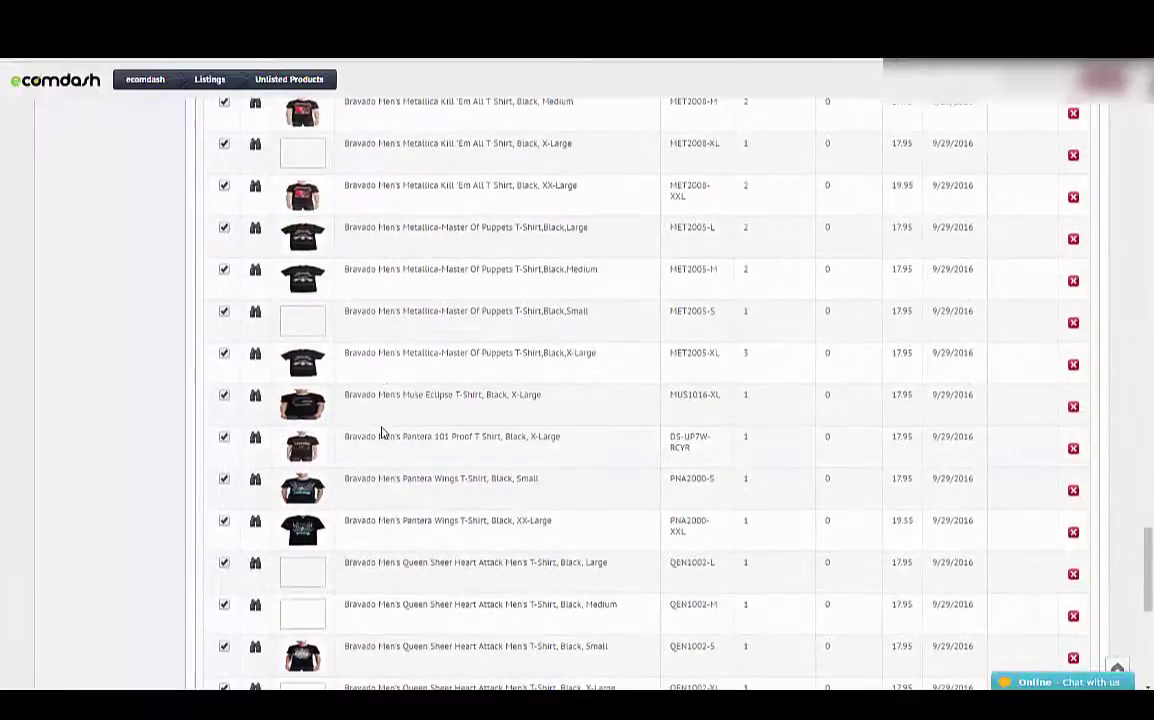
pyautogui.scroll(3, 322, 315)
pyautogui.click(224, 362)
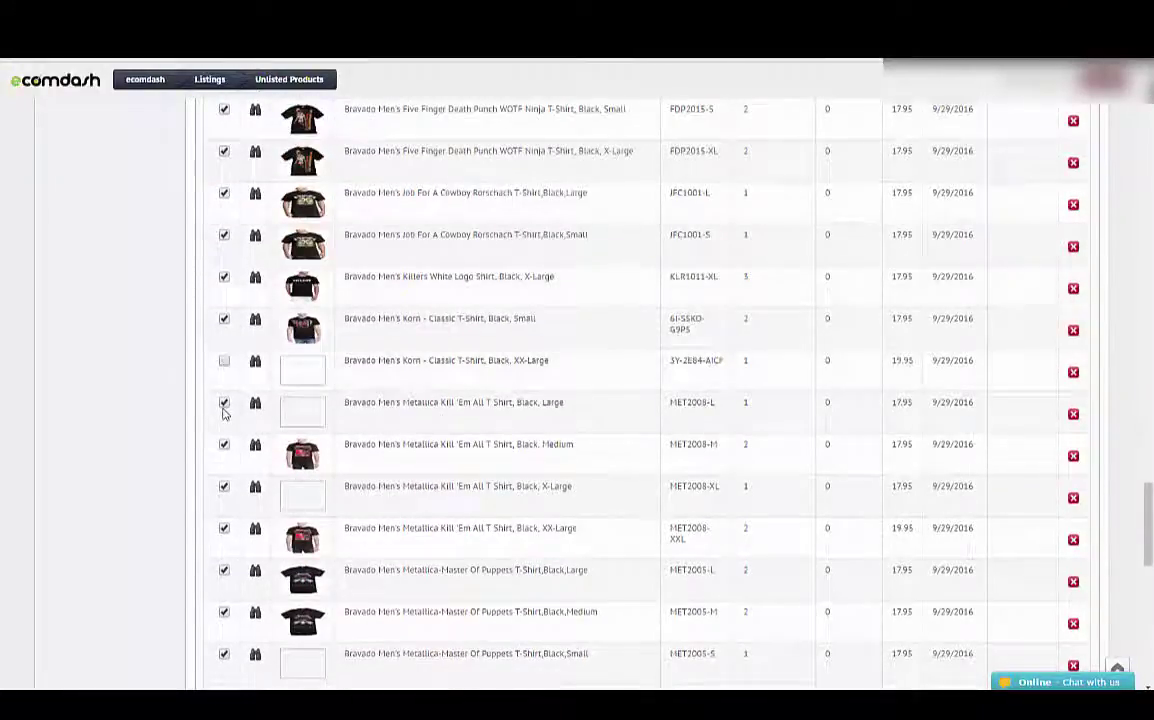
pyautogui.click(224, 487)
pyautogui.scroll(-3, 226, 500)
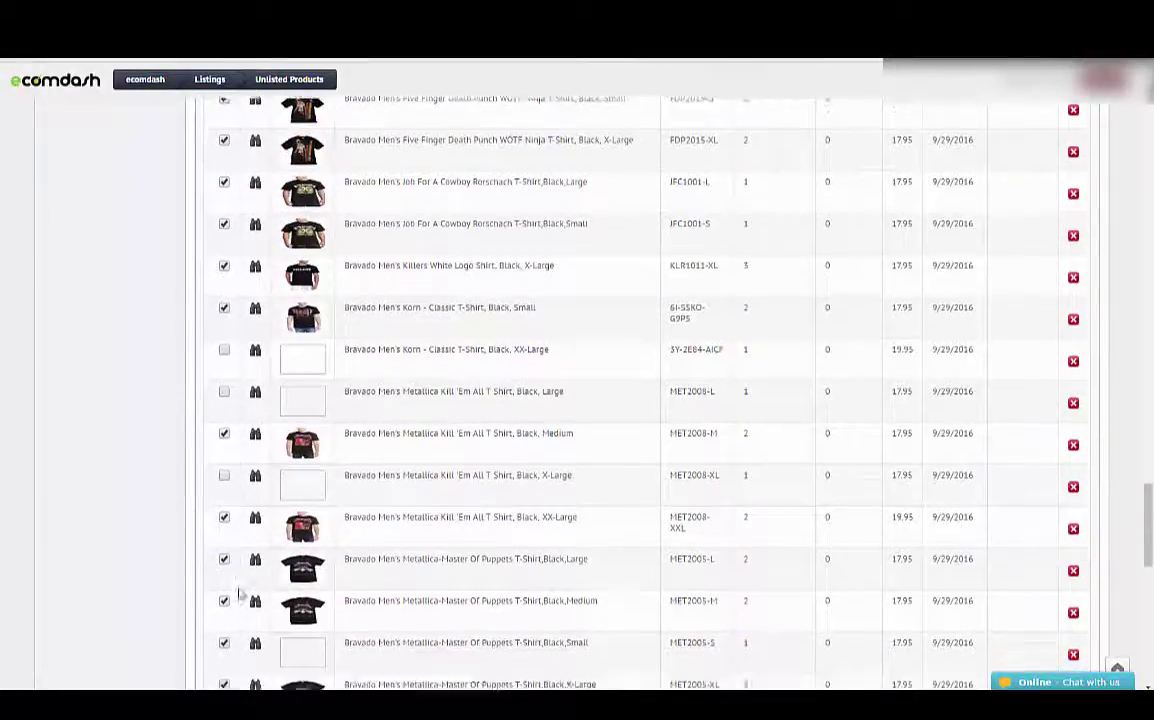
pyautogui.scroll(20, 155, 121)
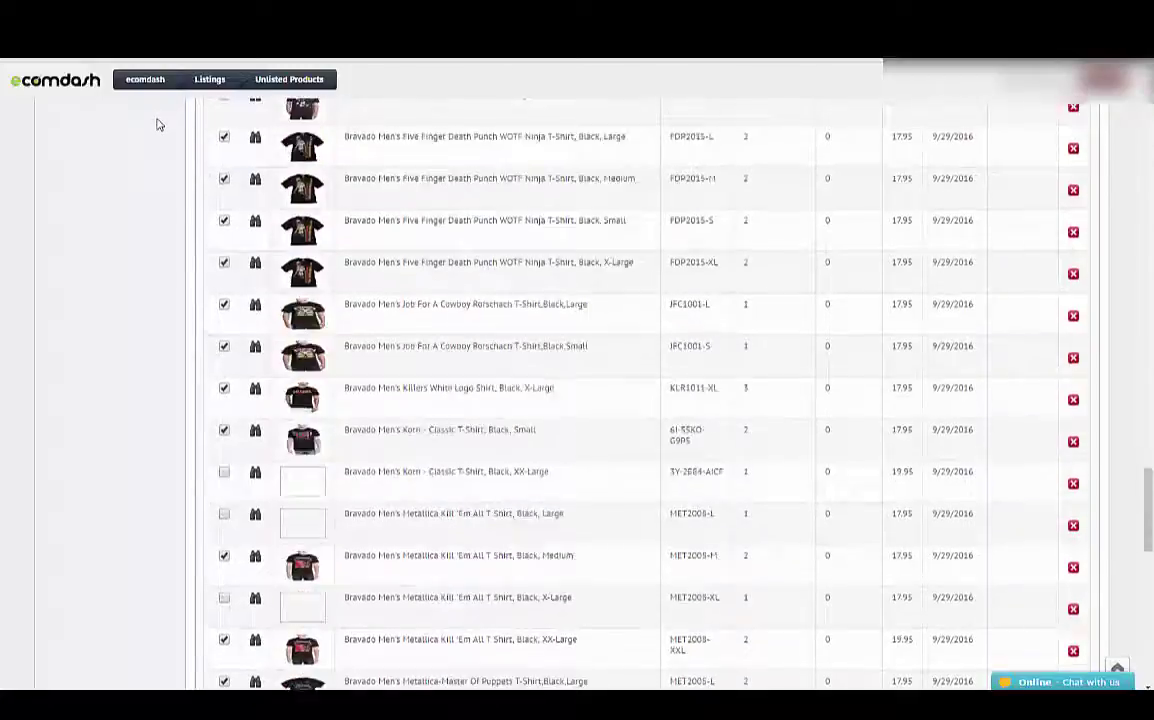
pyautogui.scroll(10, 157, 123)
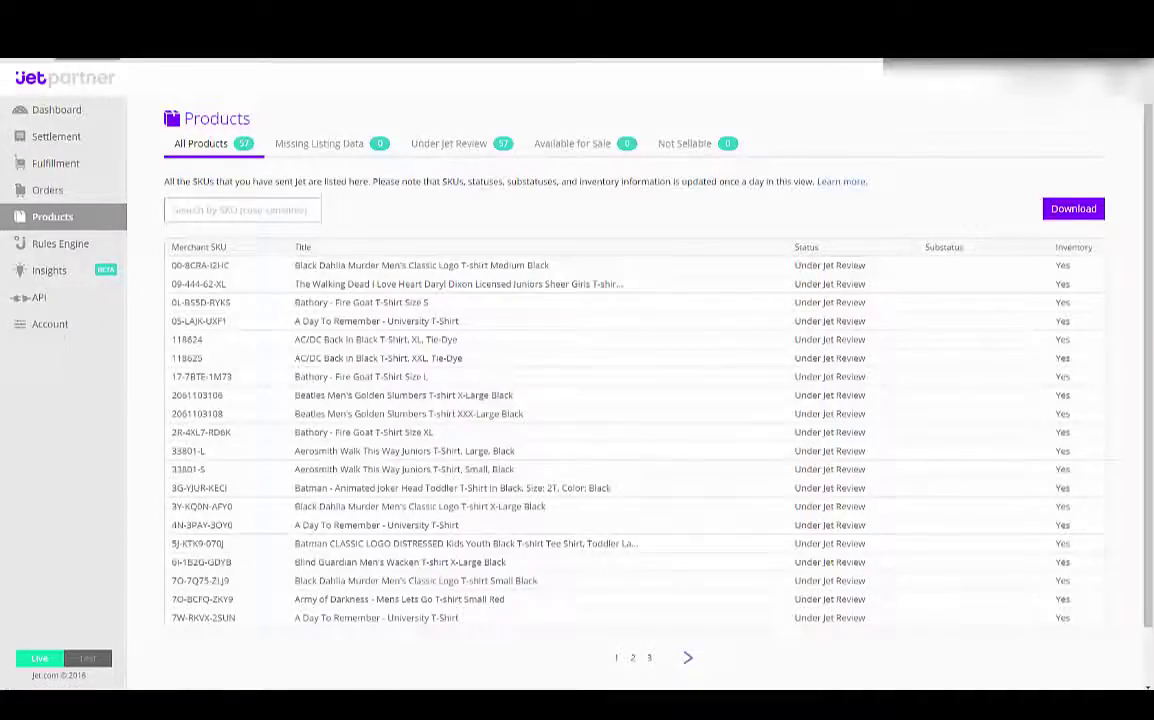
# - Reload the Jet Partner Portal Products page so All Products updates from 57 to 58
pyautogui.press('F5')
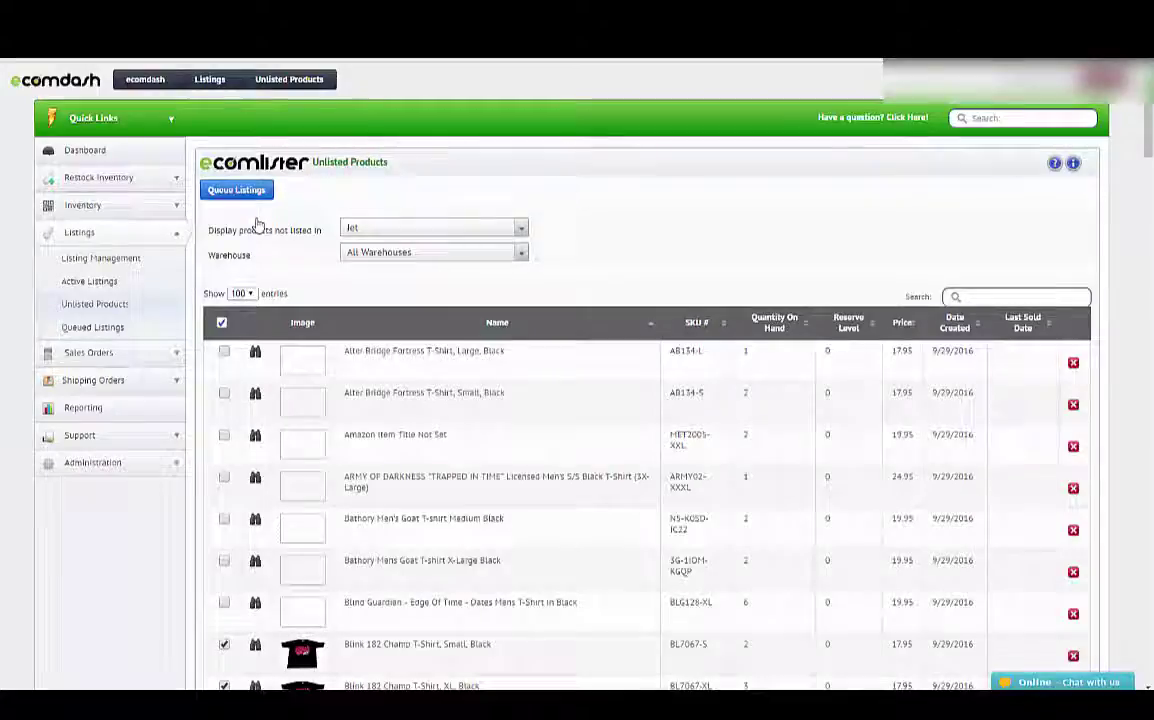
# - Go to Queued Listings to view the queued Jet T-shirt listings
pyautogui.scroll(-3, 258, 225)
pyautogui.scroll(3, 258, 225)
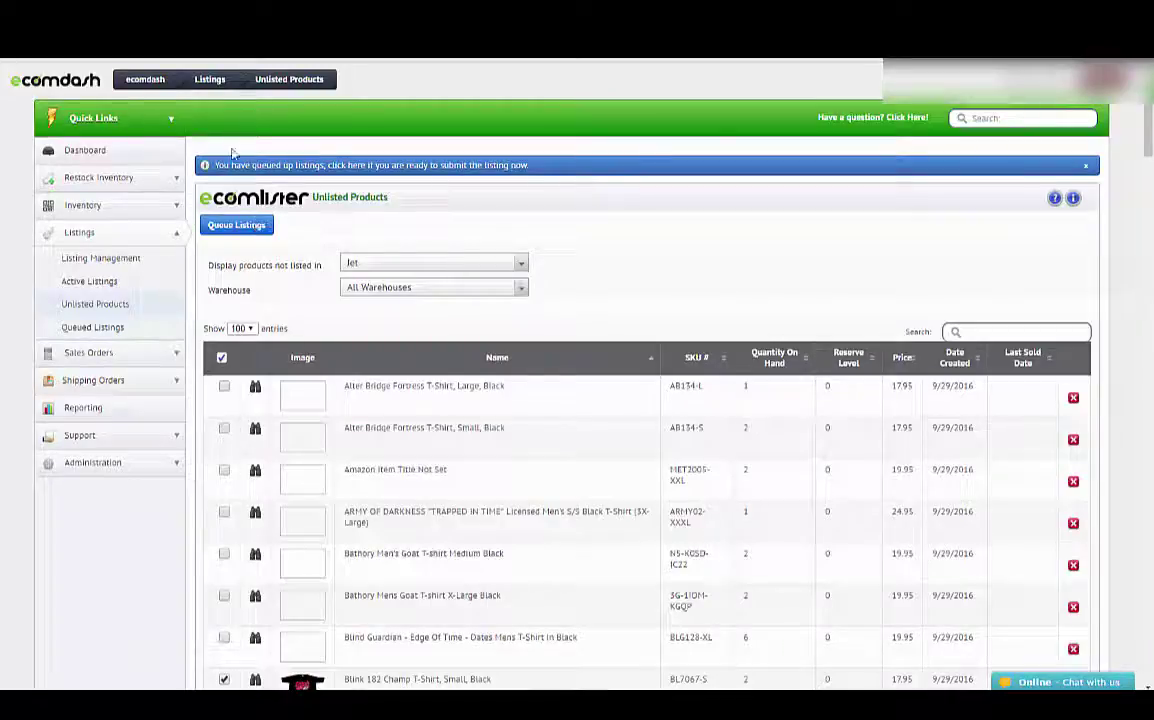
pyautogui.click(91, 328)
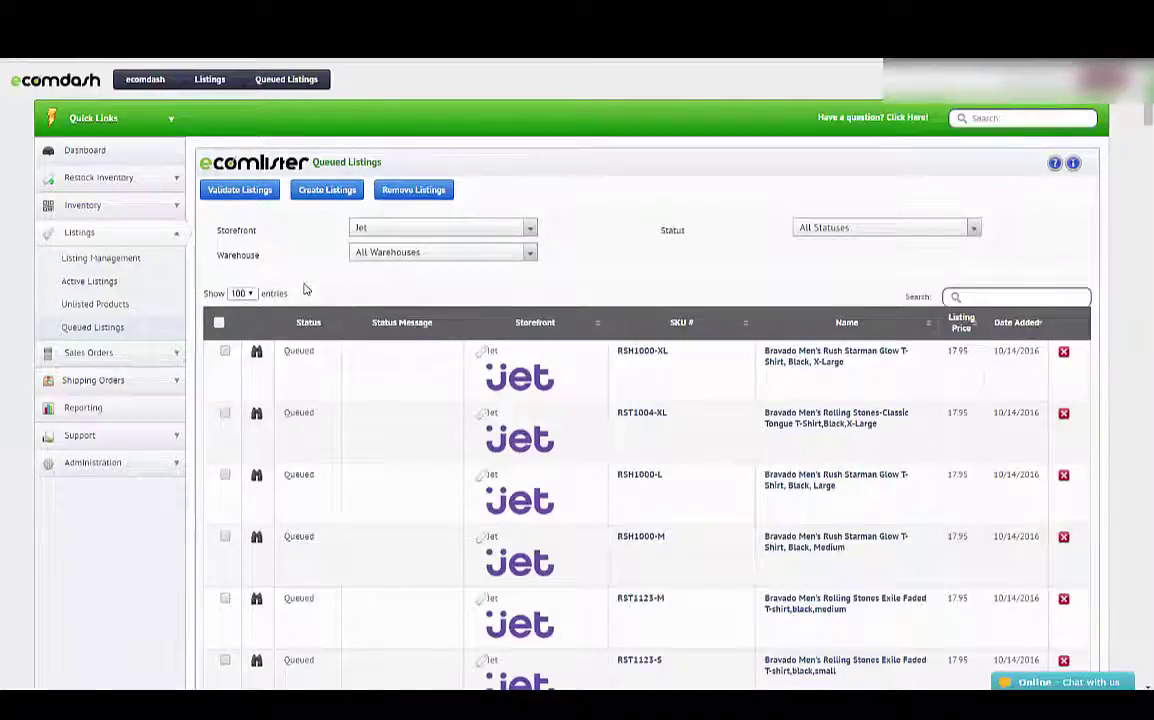
pyautogui.click(219, 323)
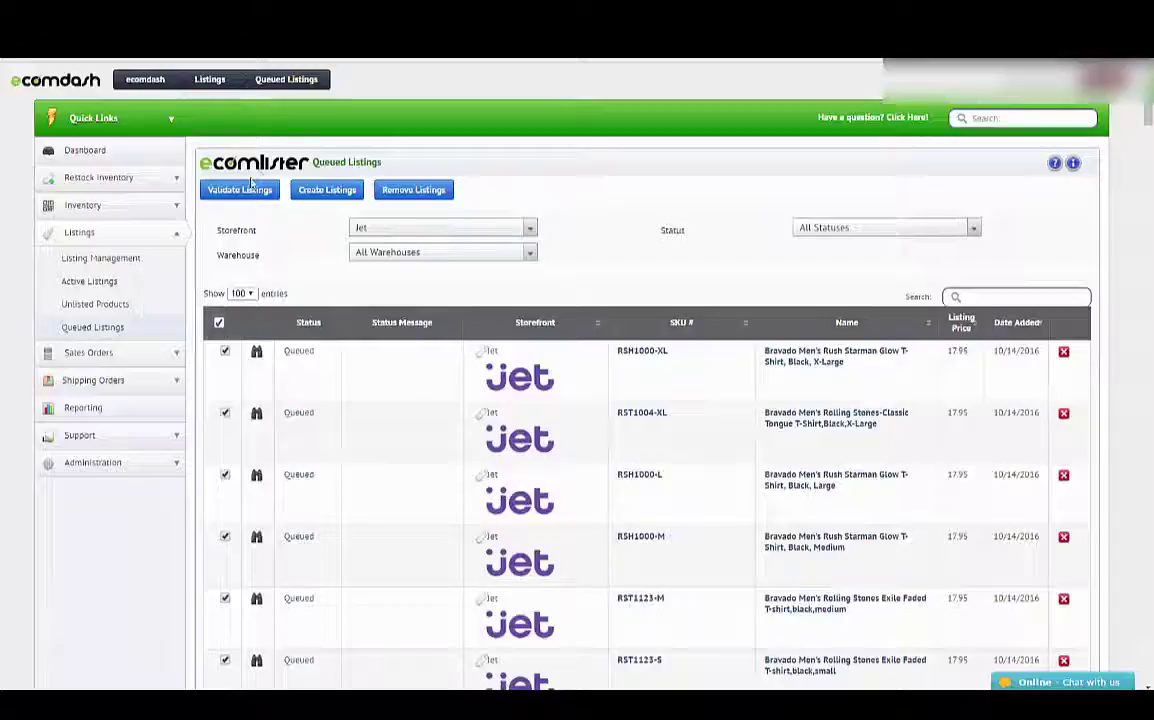
pyautogui.click(320, 195)
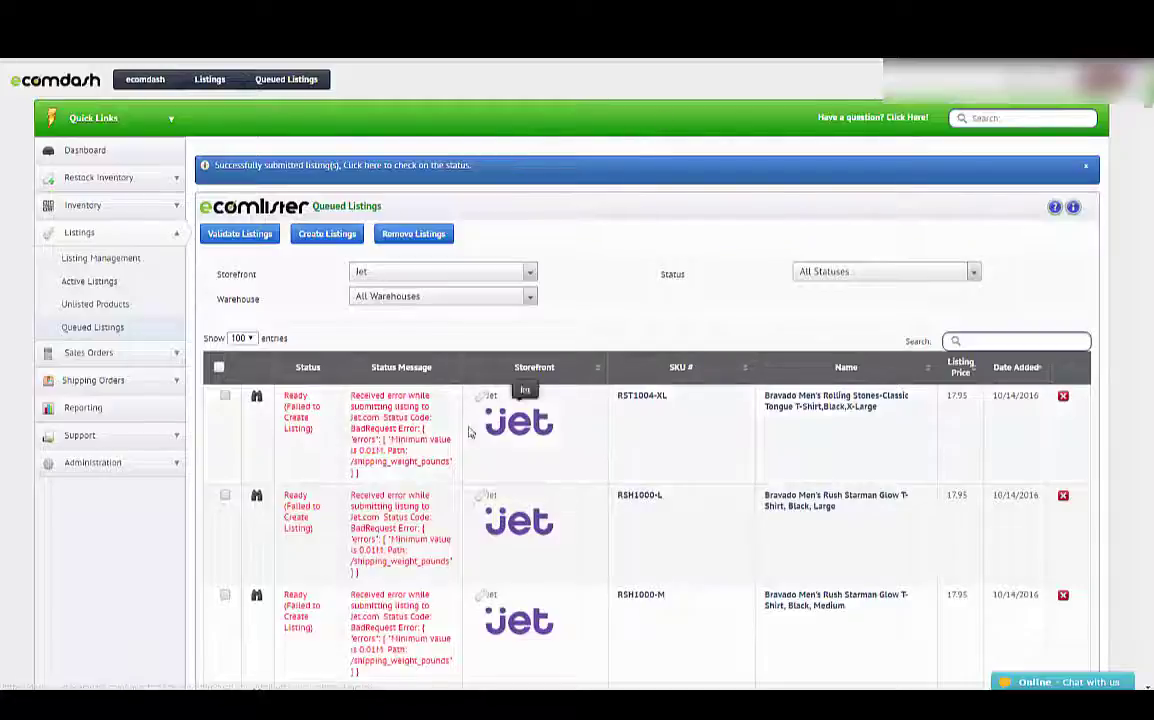
pyautogui.scroll(-5, 502, 464)
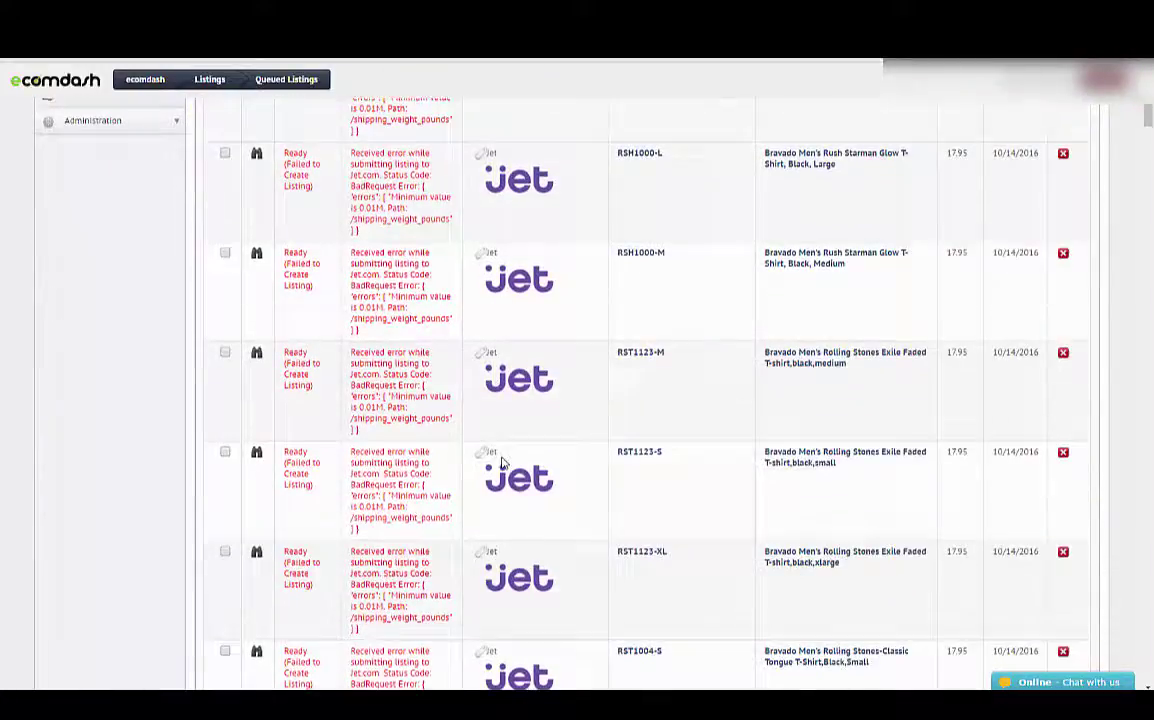
pyautogui.scroll(5, 502, 464)
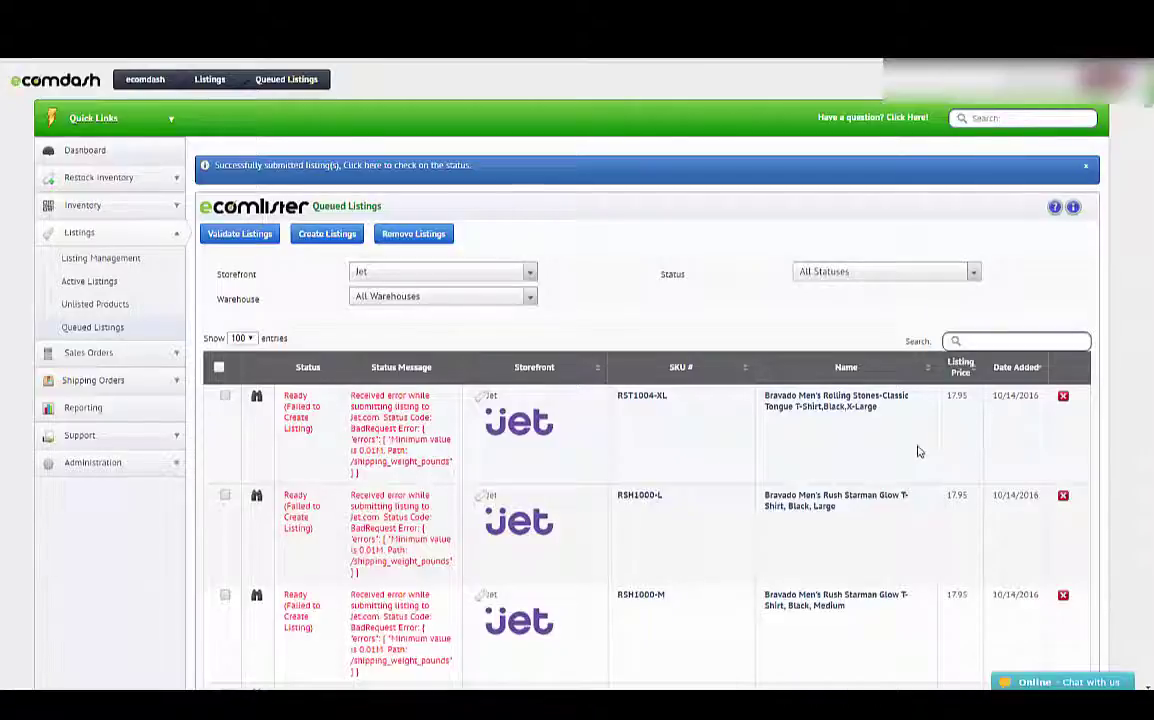
# - Change RST1004-XL's weight from 0 to .3 lbs, save it, and resubmit it via Create Listings
pyautogui.click(256, 398)
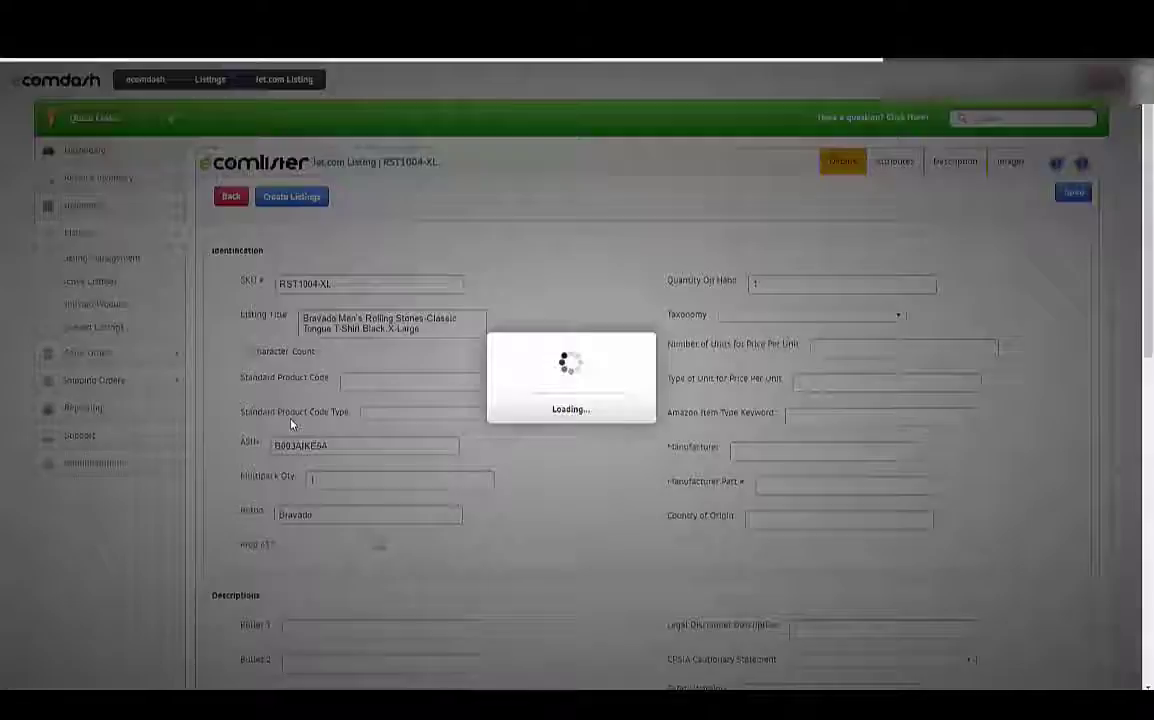
pyautogui.scroll(-1, 313, 507)
pyautogui.scroll(-2, 313, 507)
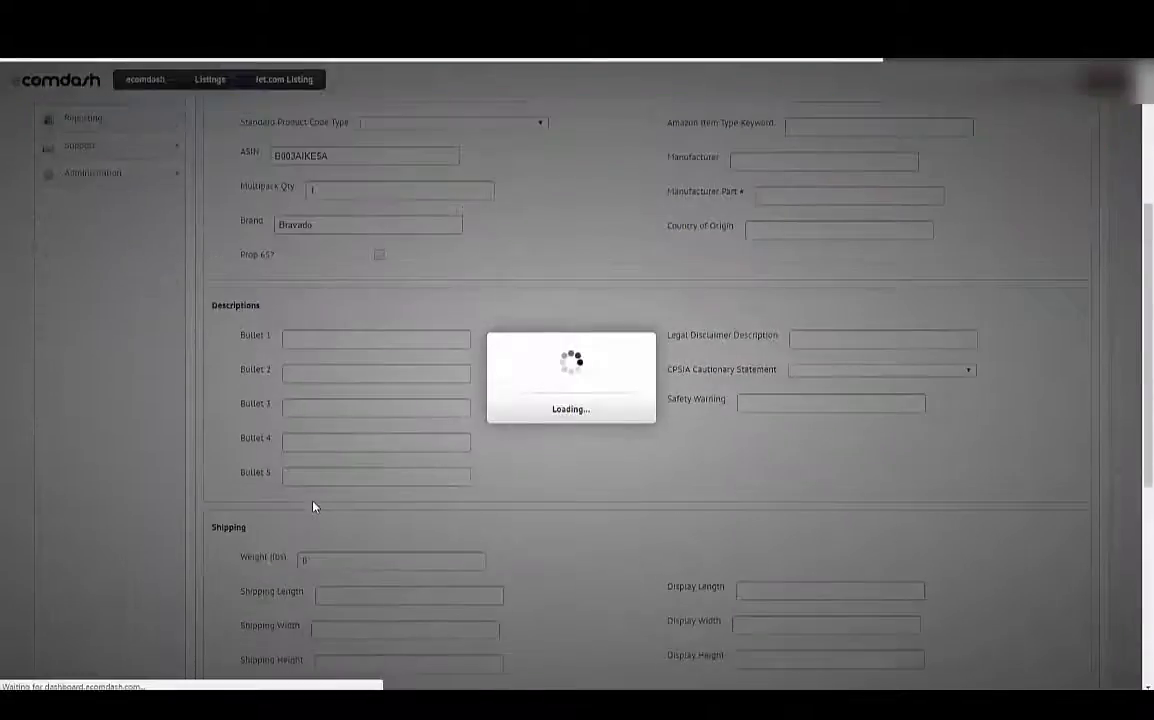
pyautogui.doubleClick(407, 527)
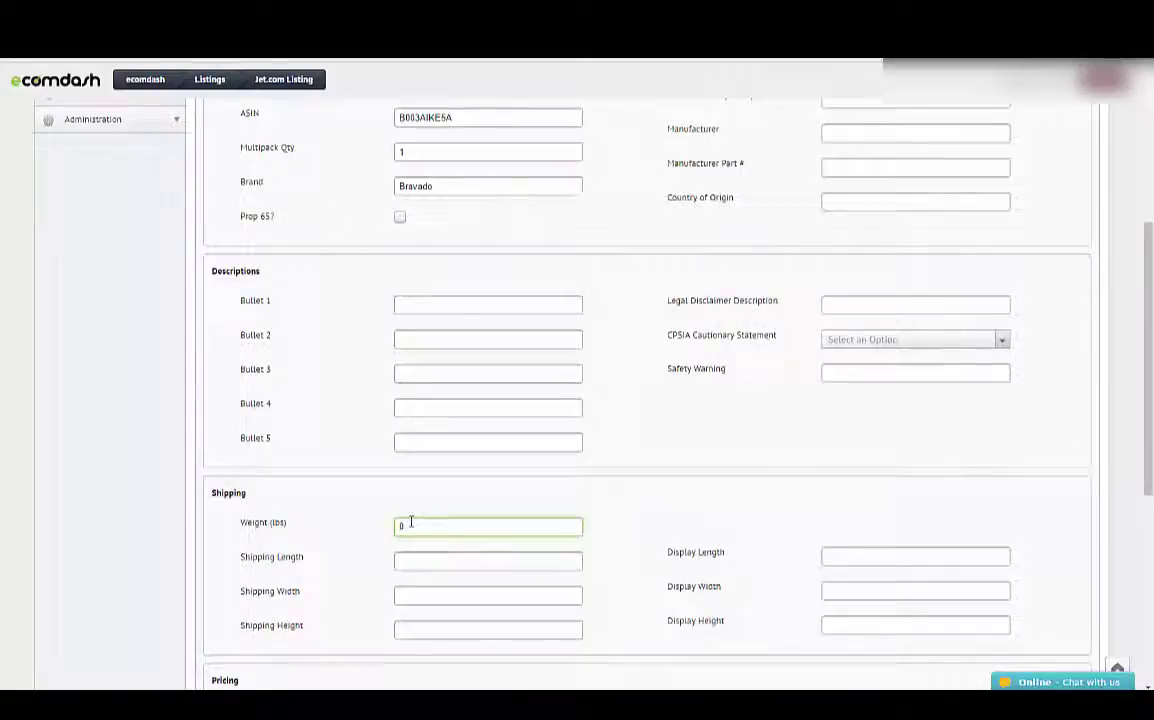
pyautogui.write('.3')
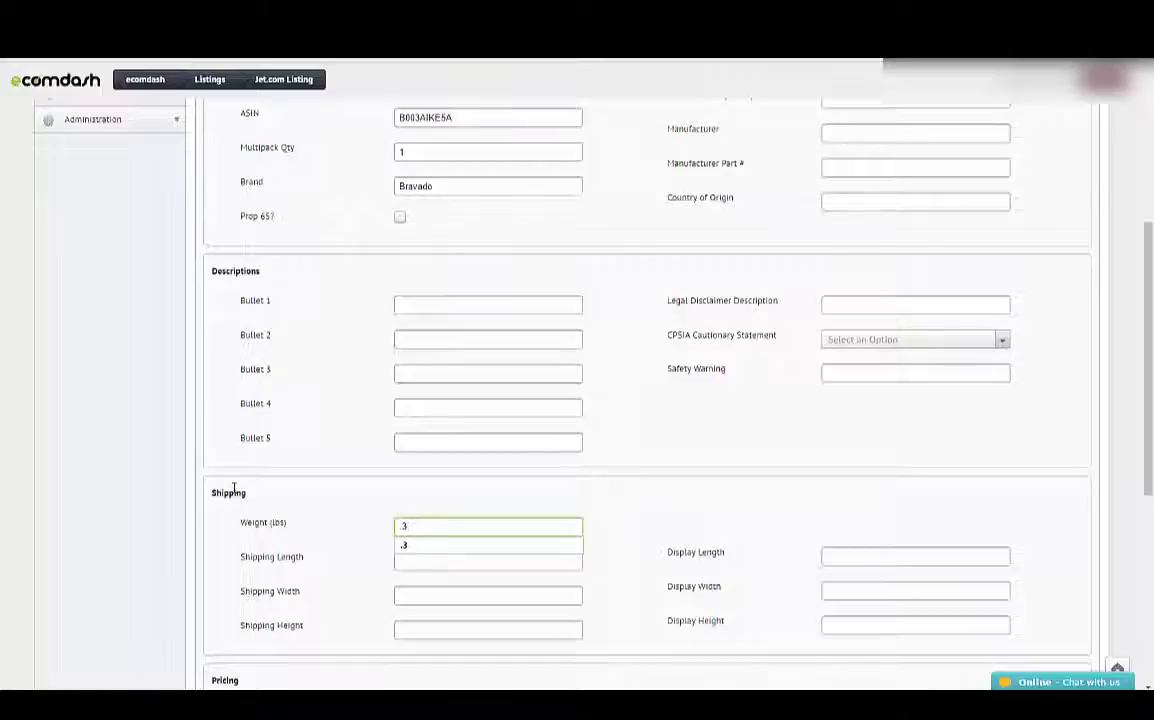
pyautogui.scroll(4, 985, 255)
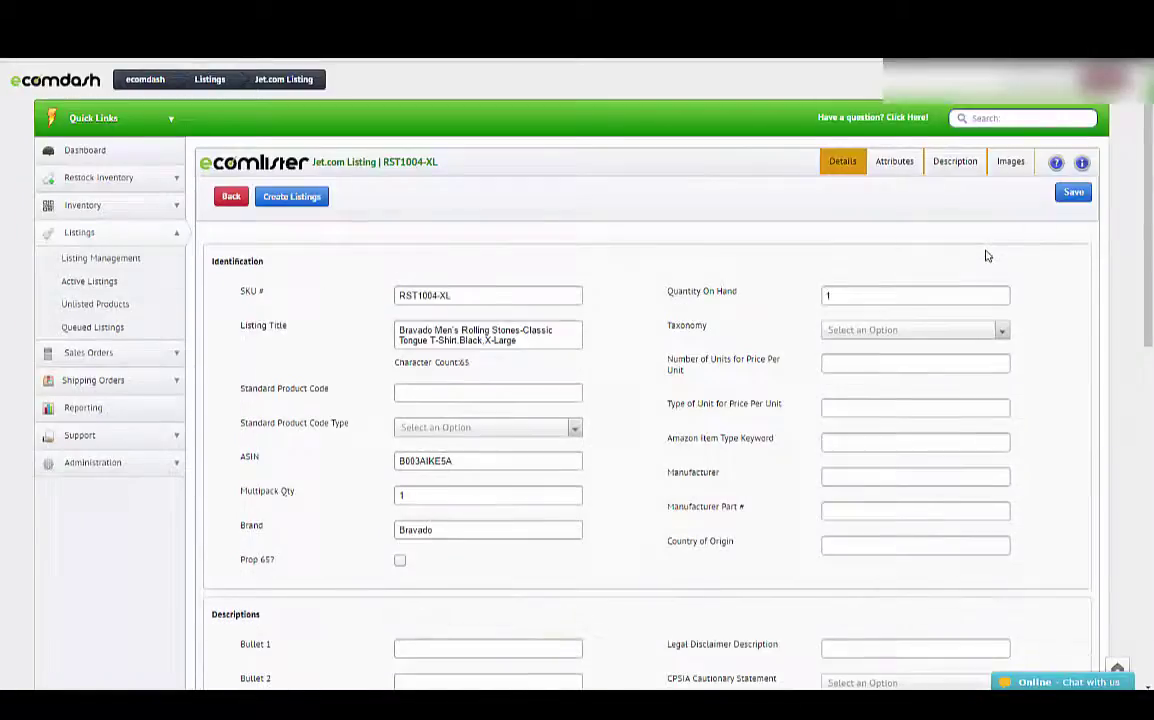
pyautogui.click(1073, 193)
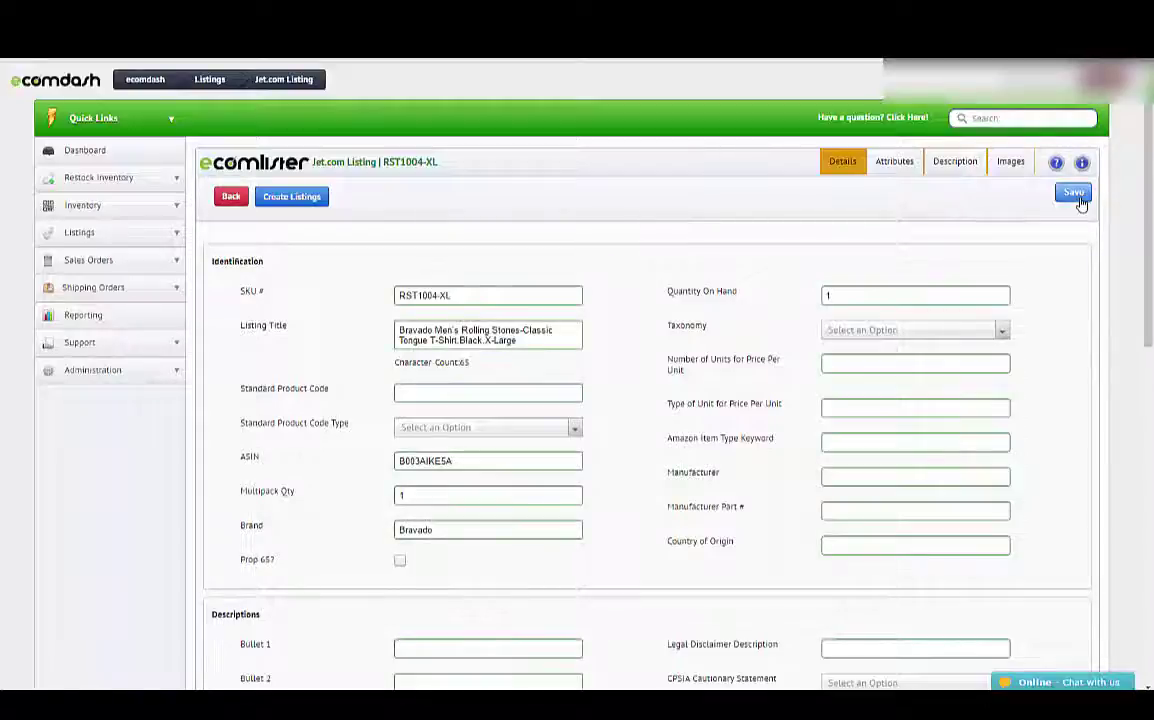
pyautogui.click(1078, 198)
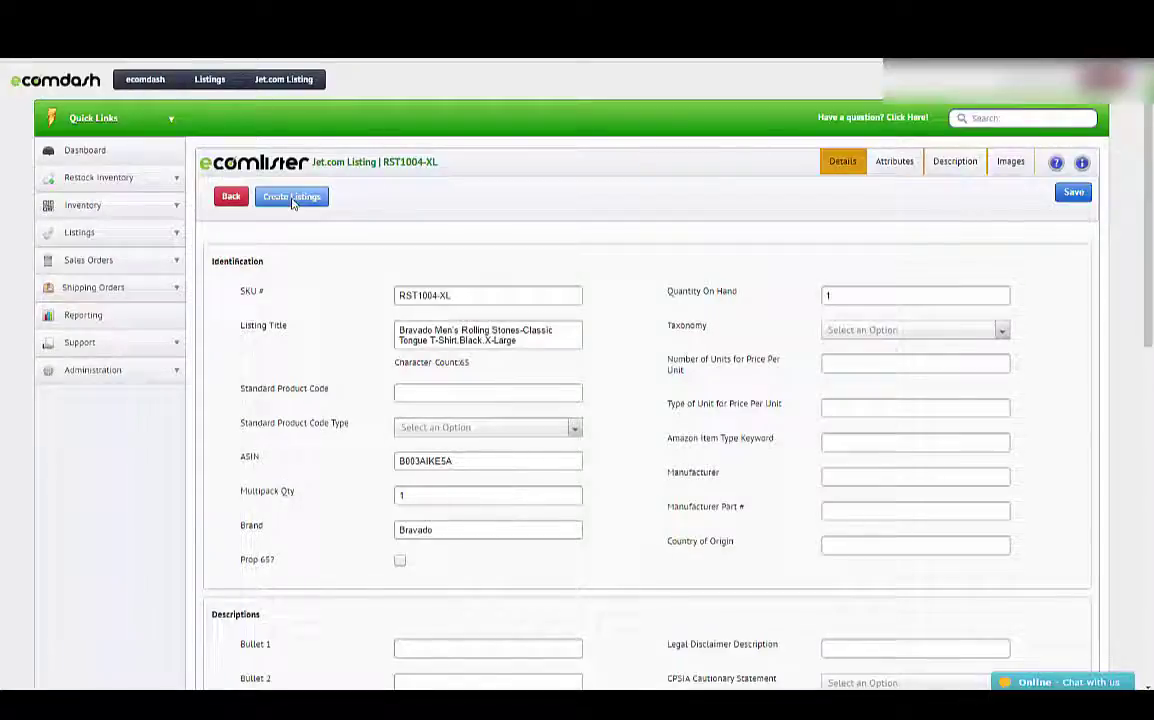
pyautogui.click(292, 198)
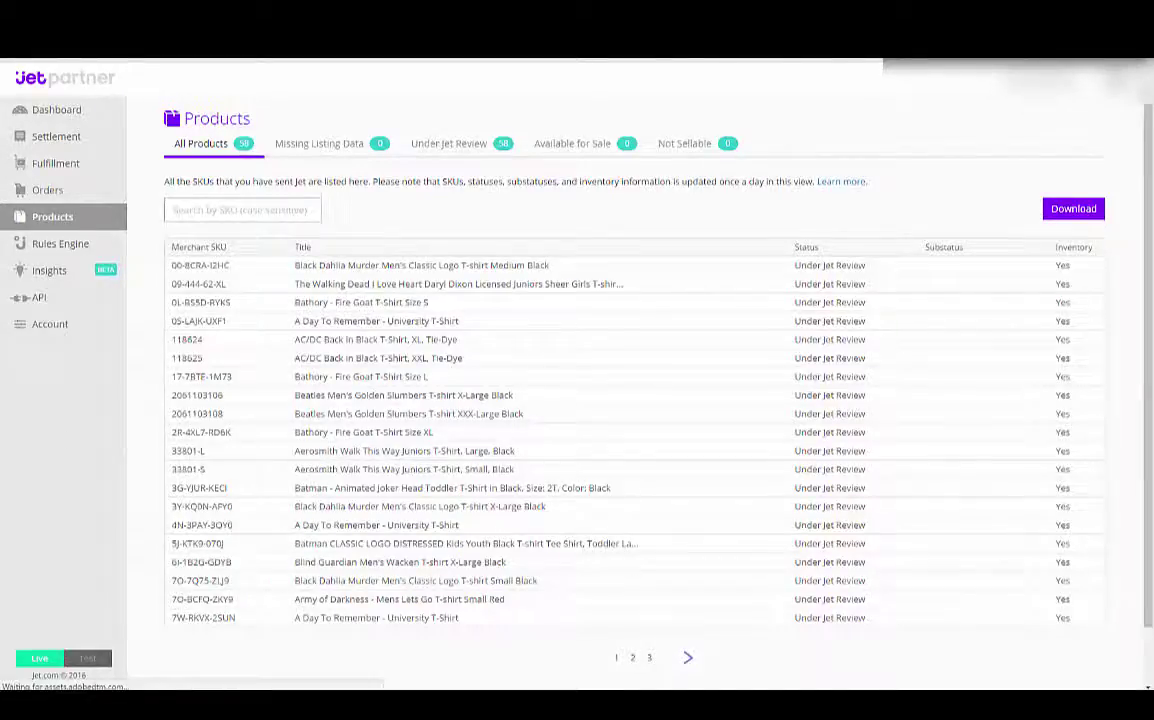
# - Reload the Jet Partner Products page to confirm 74 products, all under Jet review
pyautogui.press('F5')
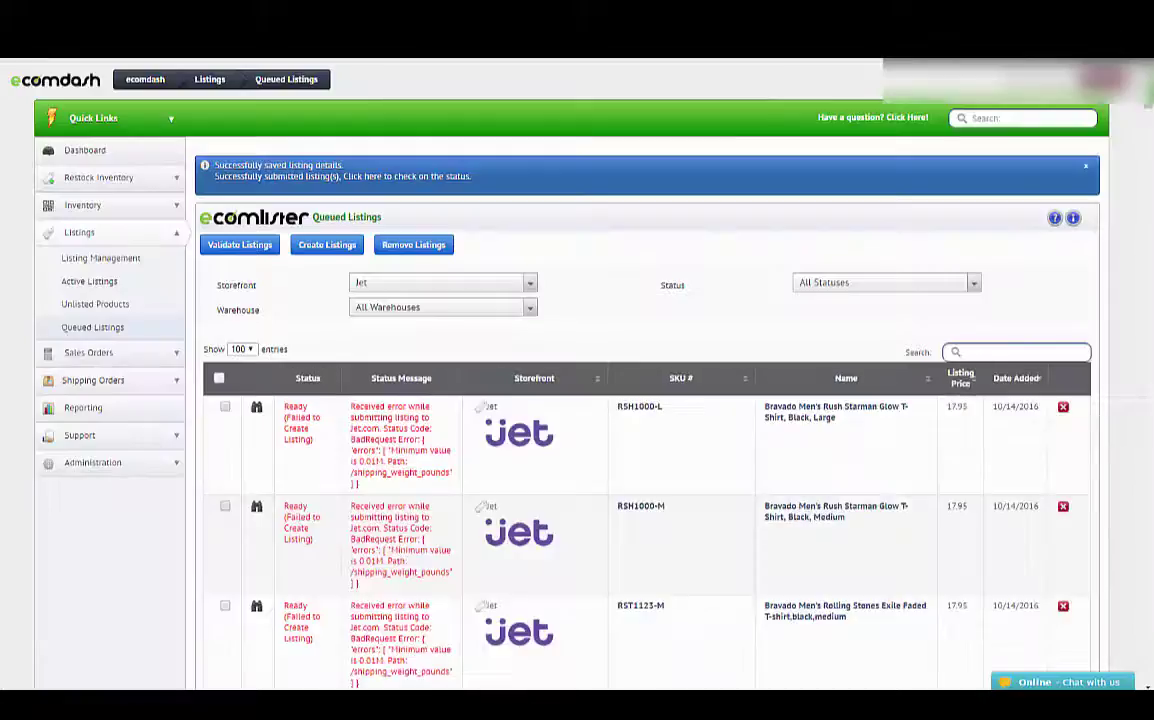
pyautogui.scroll(-3, 374, 388)
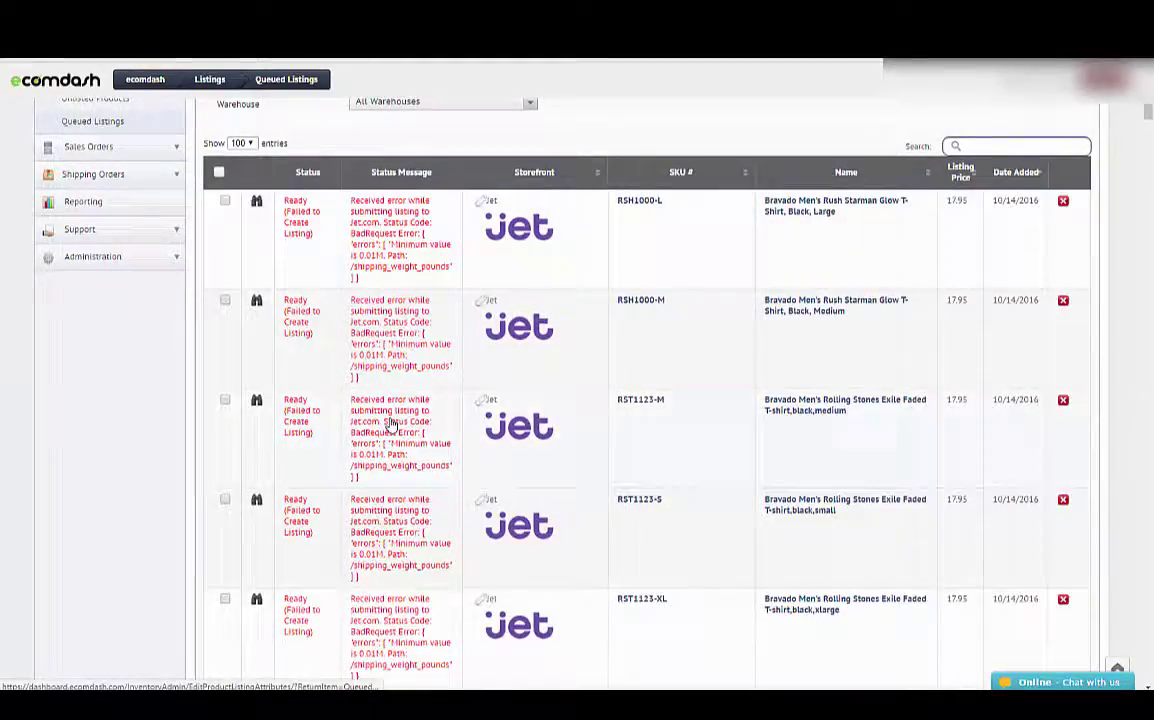
pyautogui.scroll(-1, 390, 424)
pyautogui.scroll(-1, 390, 424)
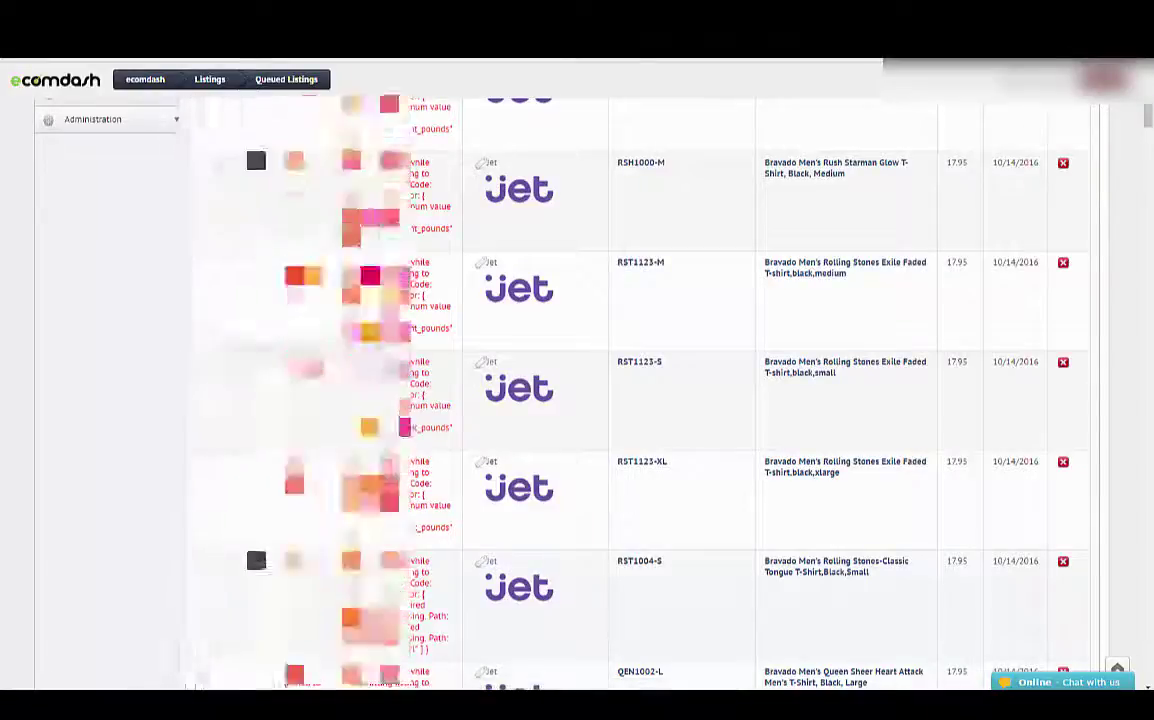
pyautogui.moveTo(580, 634)
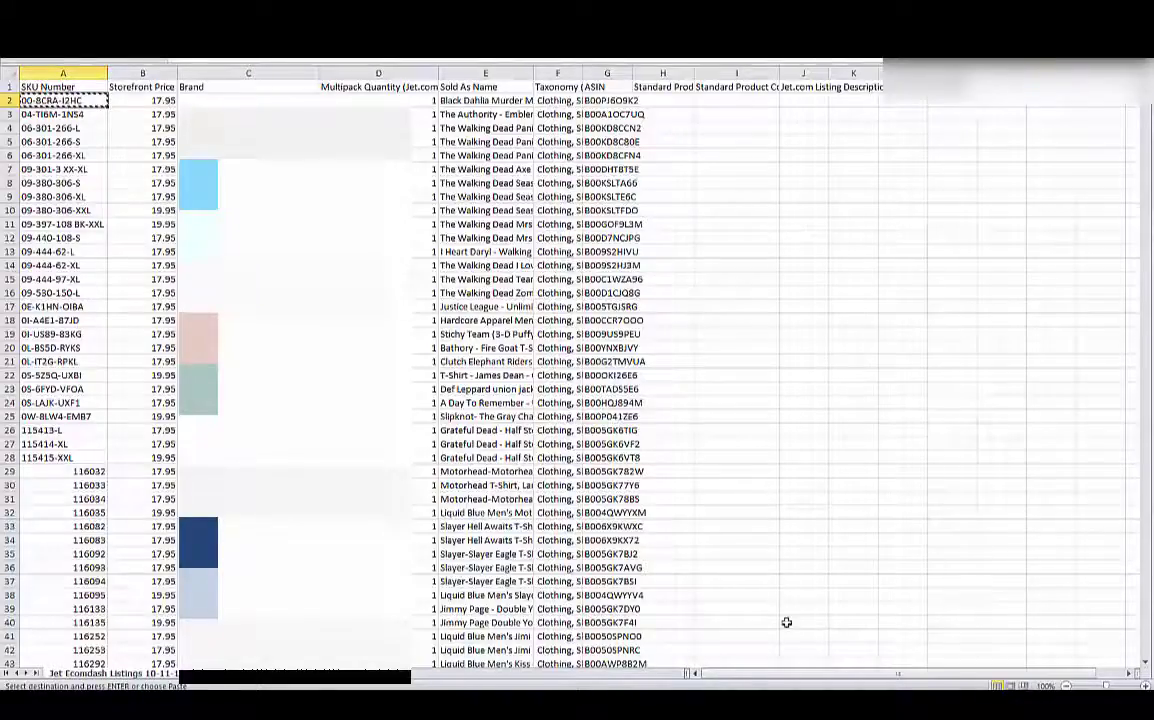
pyautogui.hotkey('alt', 'Tab')
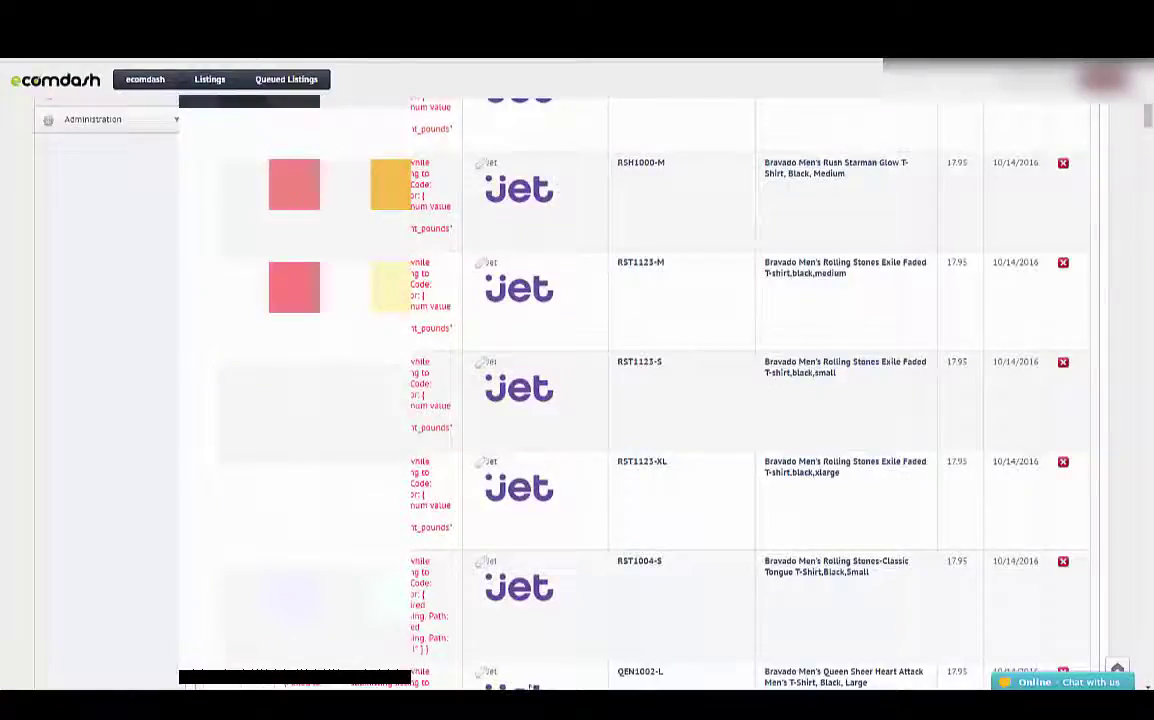
pyautogui.scroll(4, 515, 543)
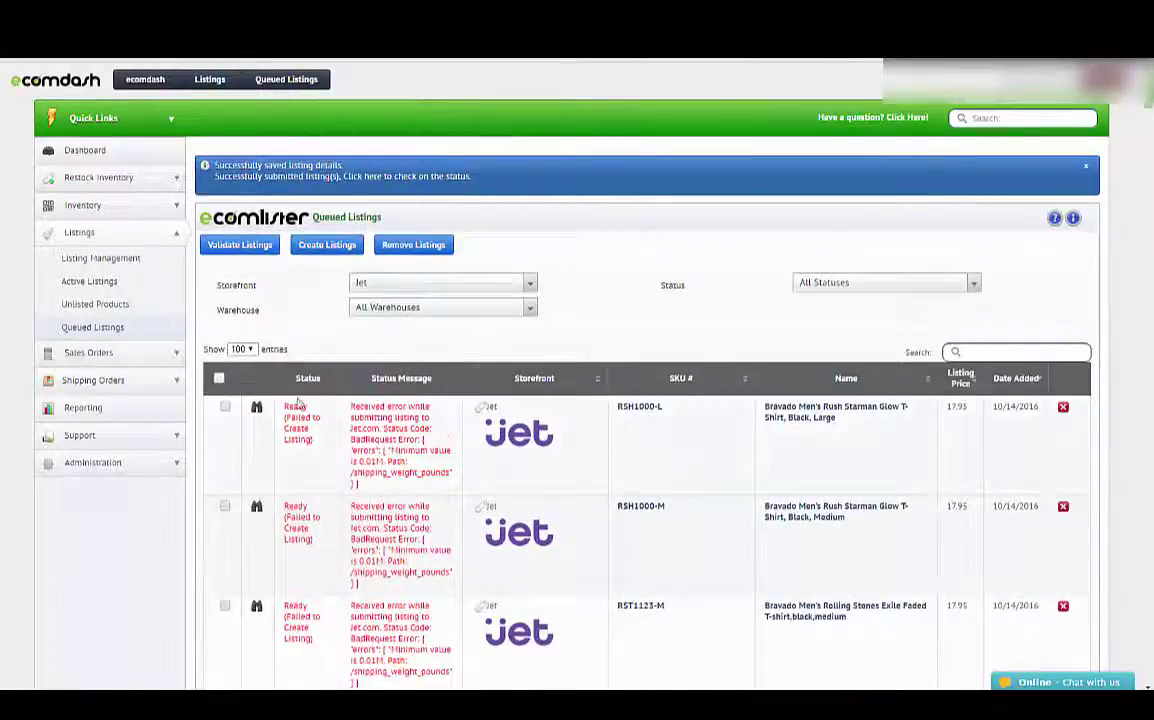
# - Open the failed RSH1000-L listing, change its Weight (lbs) from 0 to 3, and save
pyautogui.click(257, 409)
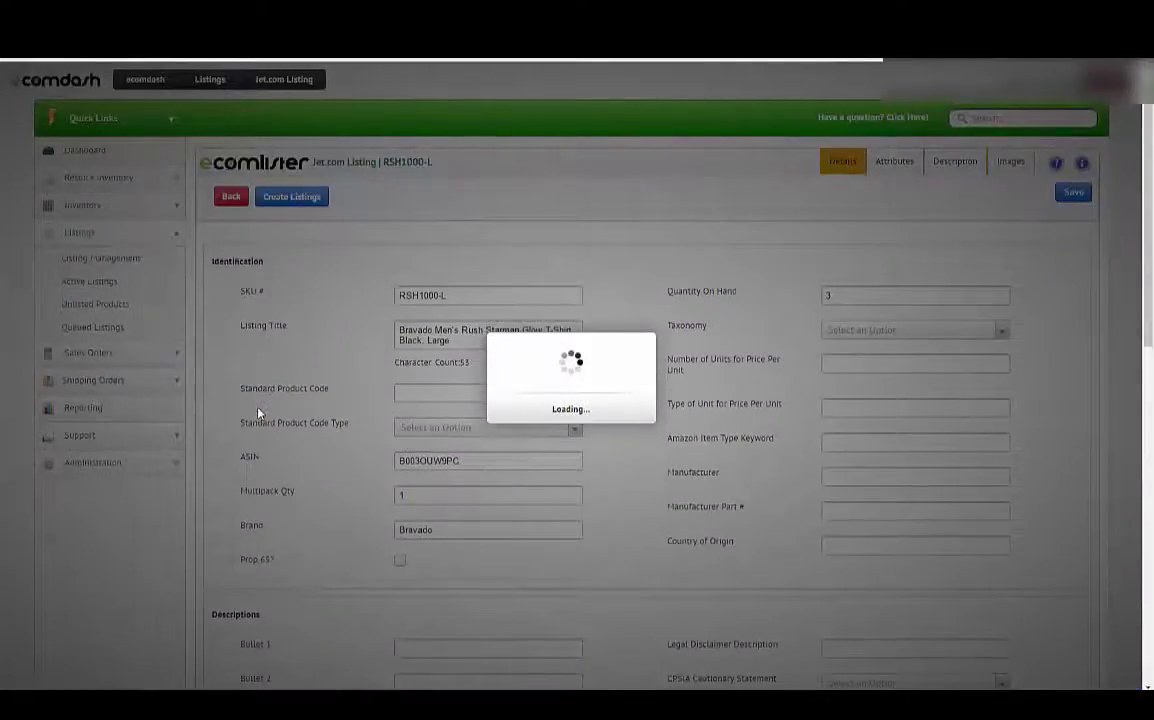
pyautogui.scroll(-3, 439, 323)
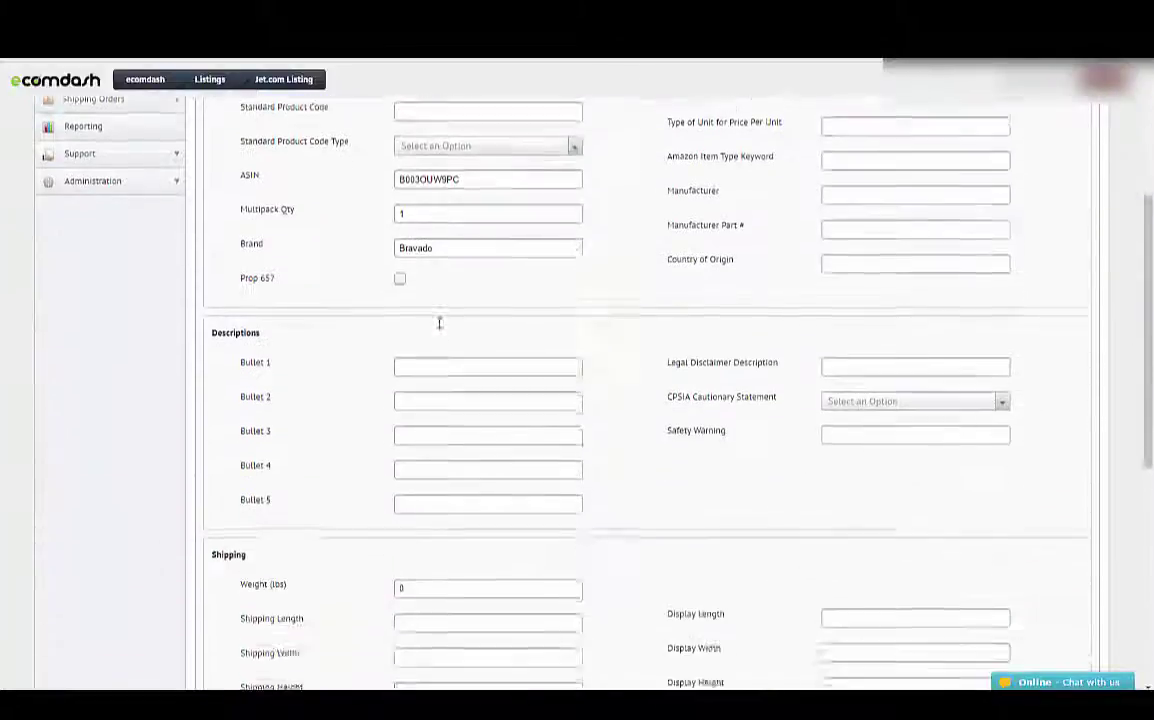
pyautogui.scroll(-1, 439, 323)
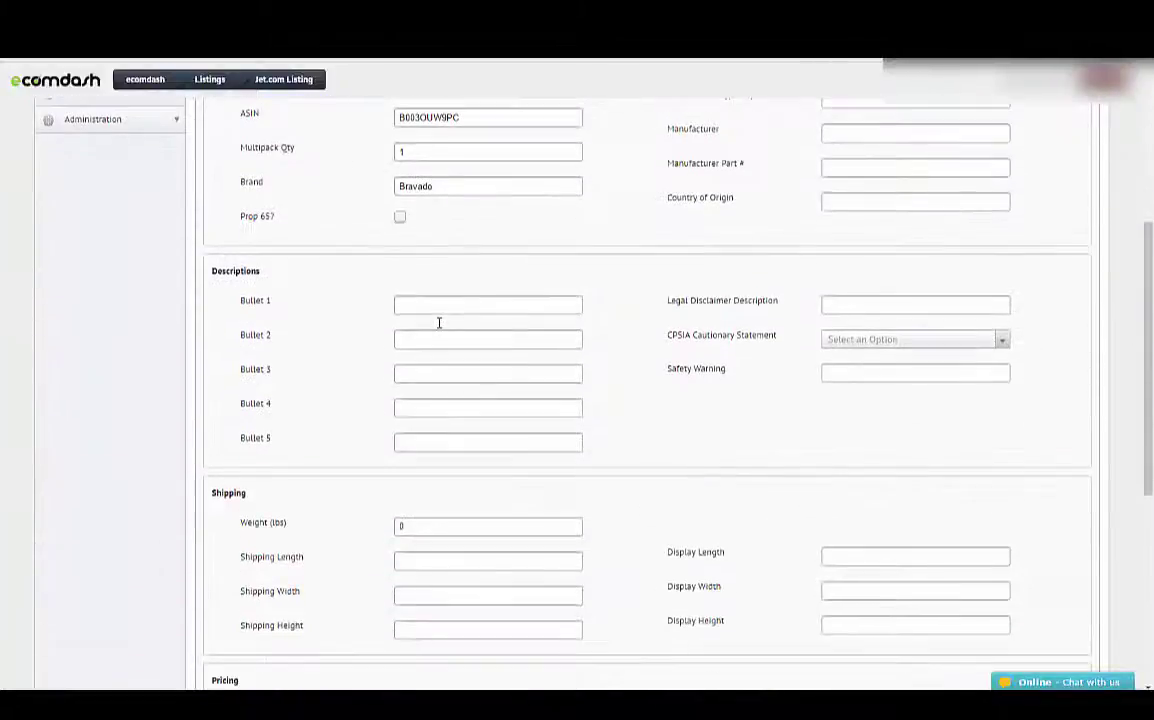
pyautogui.click(418, 527)
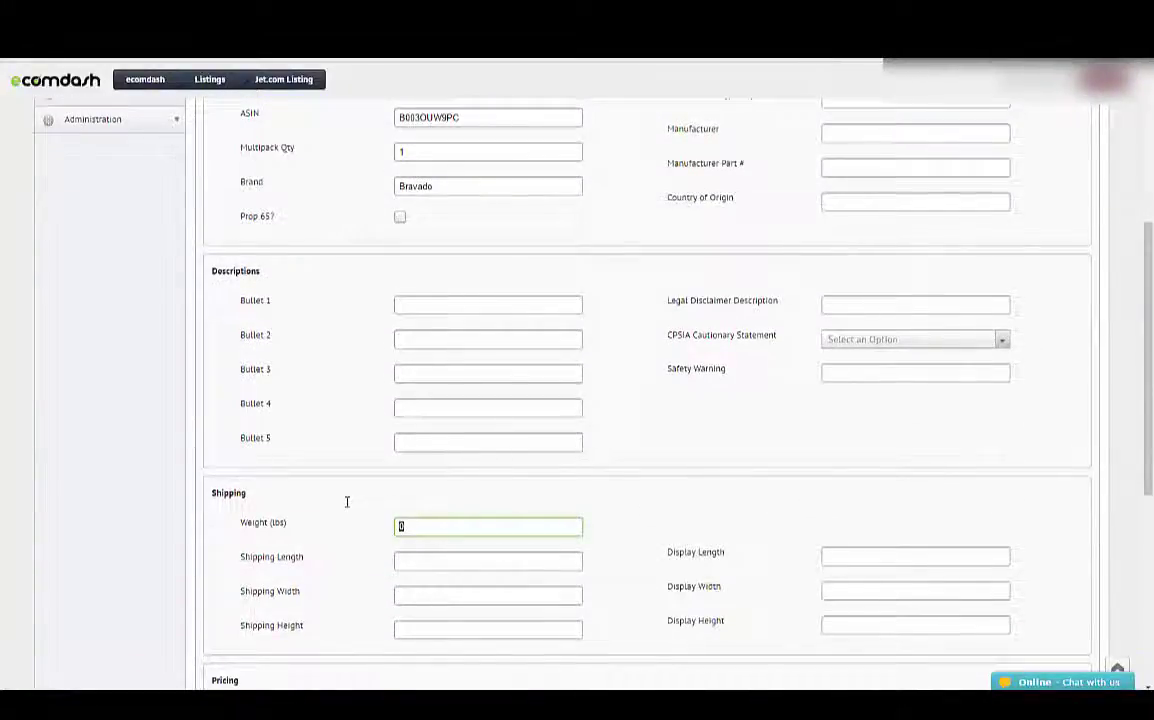
pyautogui.write('3')
pyautogui.scroll(4, 443, 427)
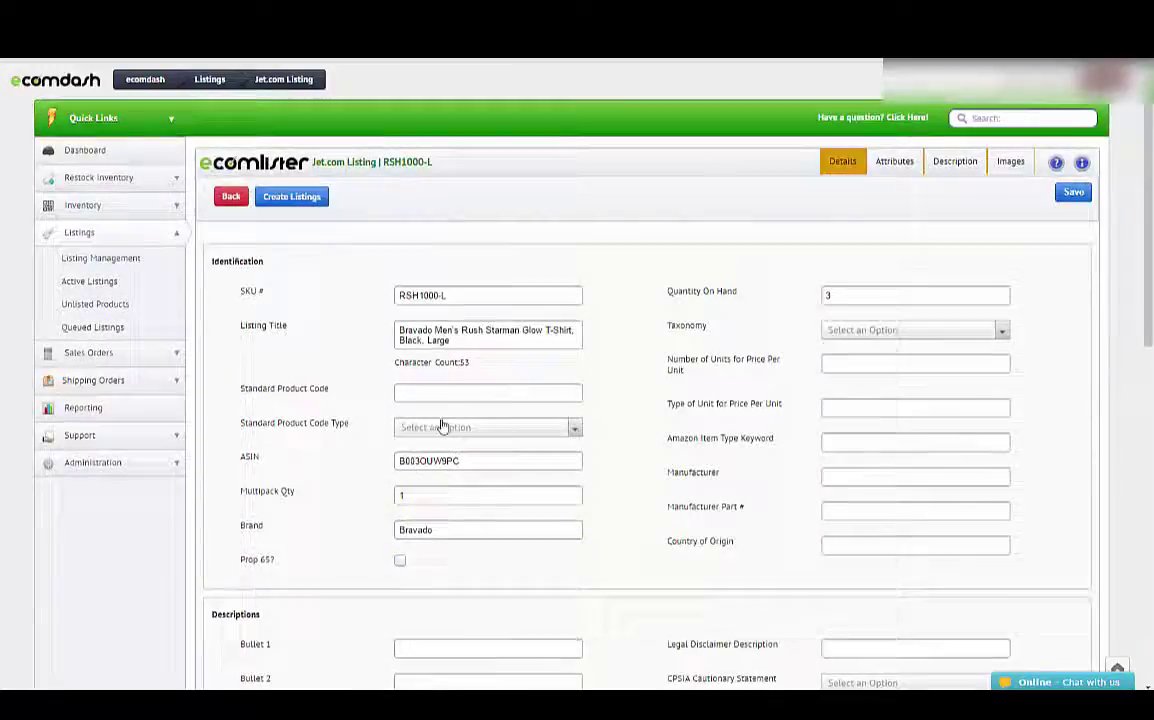
pyautogui.click(1068, 195)
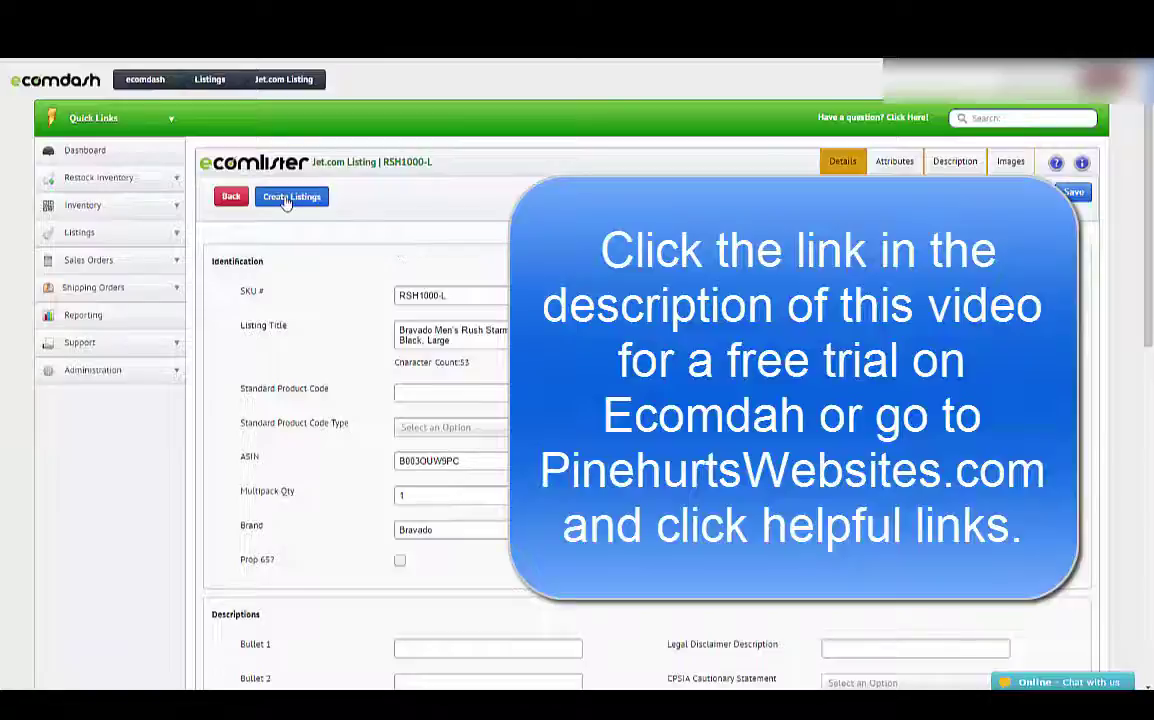
# - Submit the corrected RSH1000-L listing to Jet with Create Listings
pyautogui.click(290, 196)
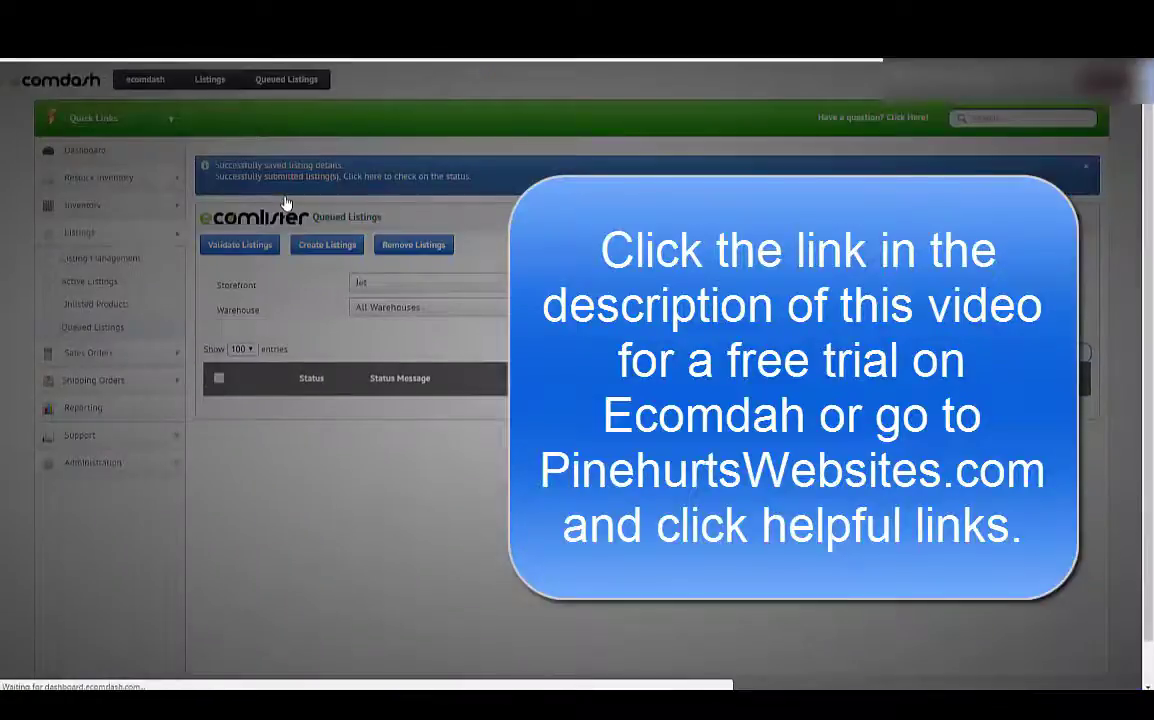